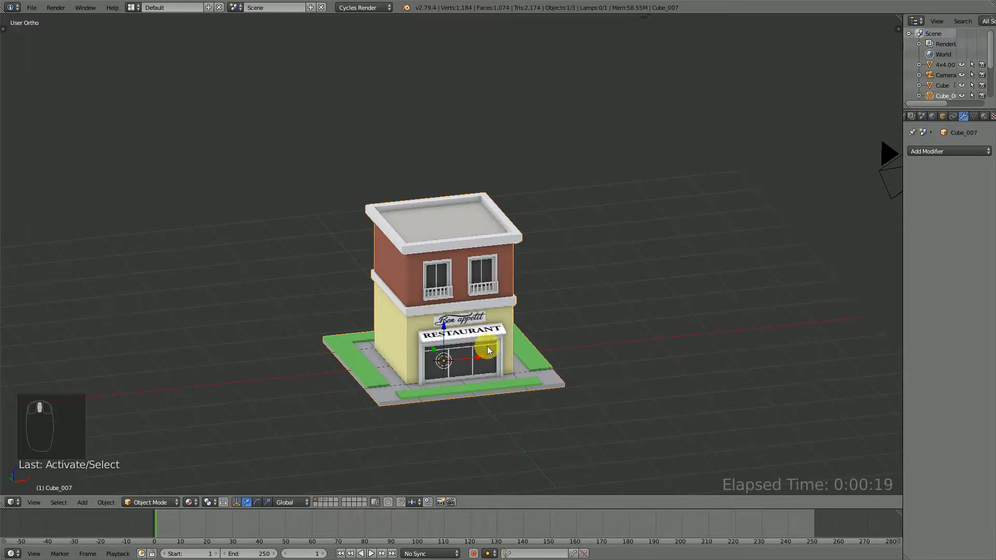
Step: Add a lattice object to the scene and clear its location so it sits at the world origin
scroll(651, 334, down, 2)
click(609, 316)
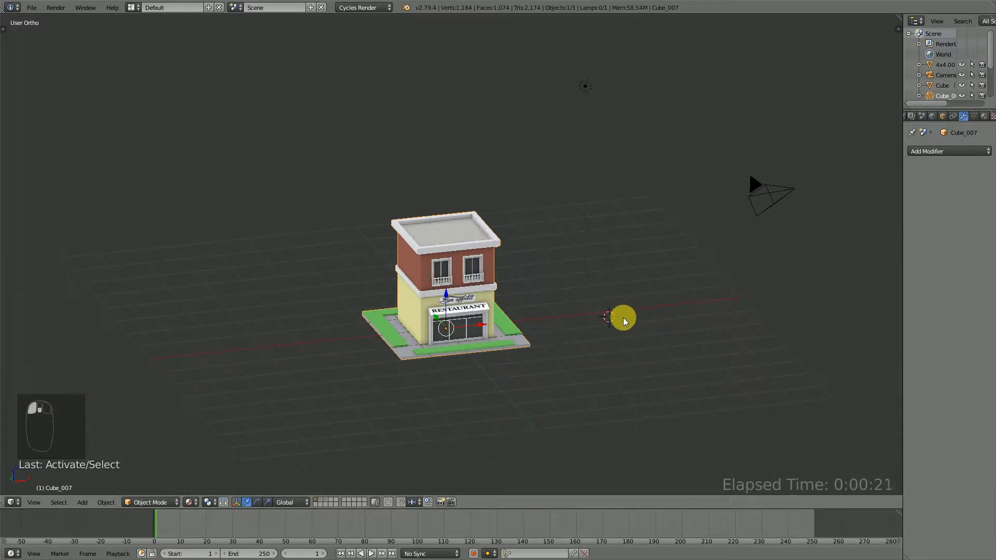
key(shift+a)
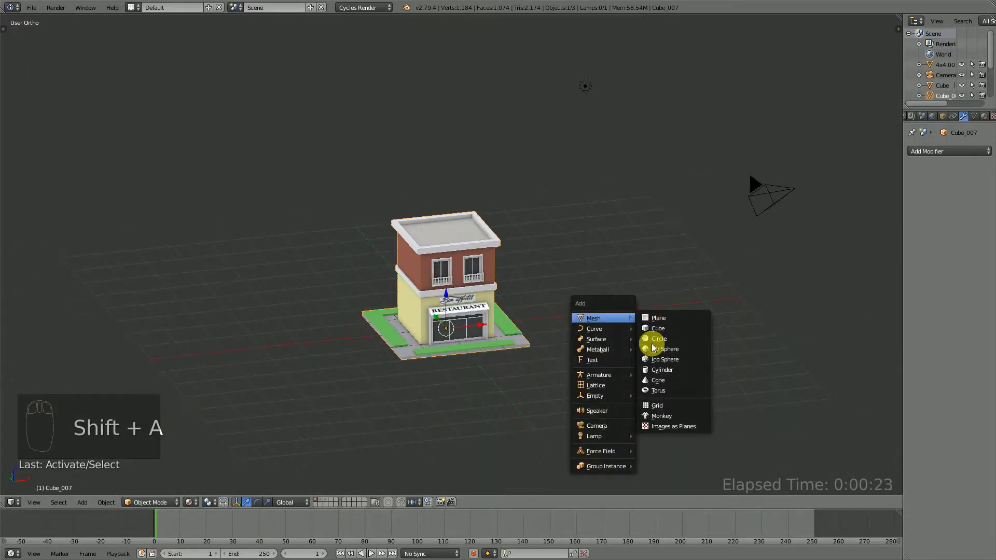
click(610, 385)
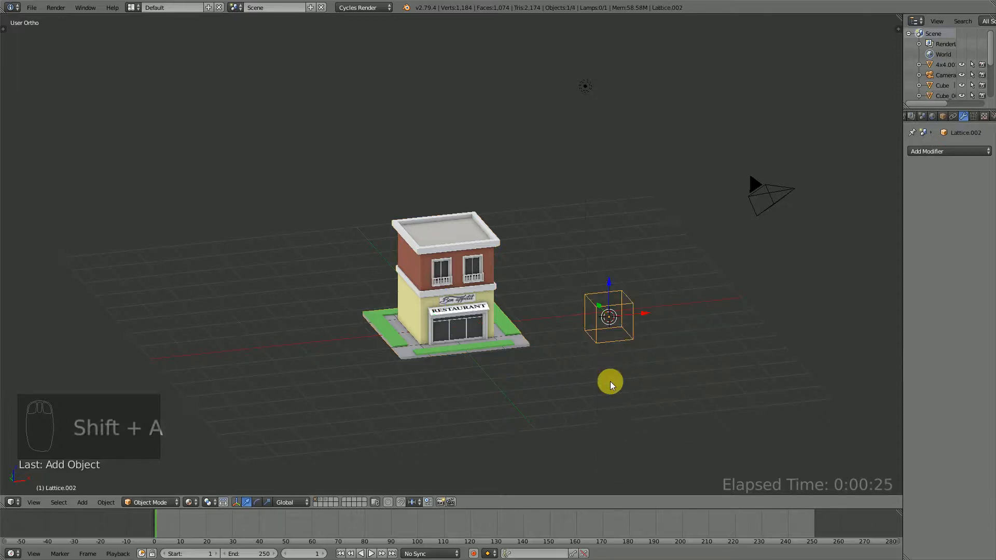
key(alt+g)
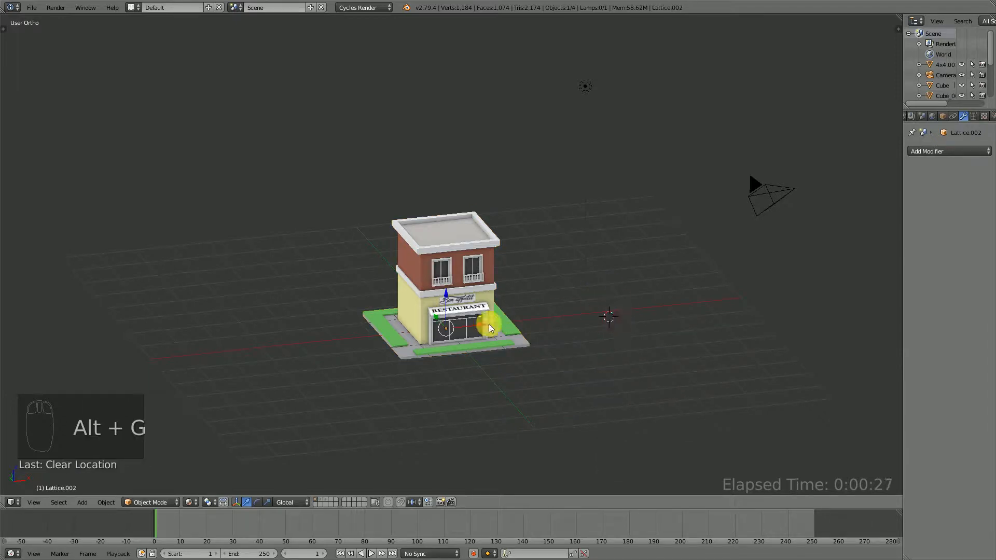
Step: Scale the lattice up to the width of the building's base and raise it along Z to surround the building
key(s)
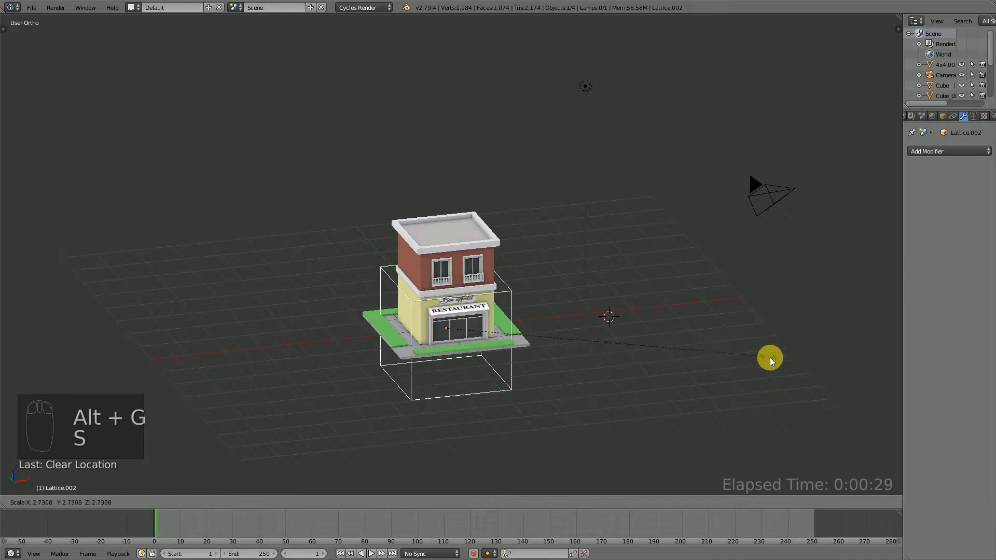
click(681, 348)
key(KP_1)
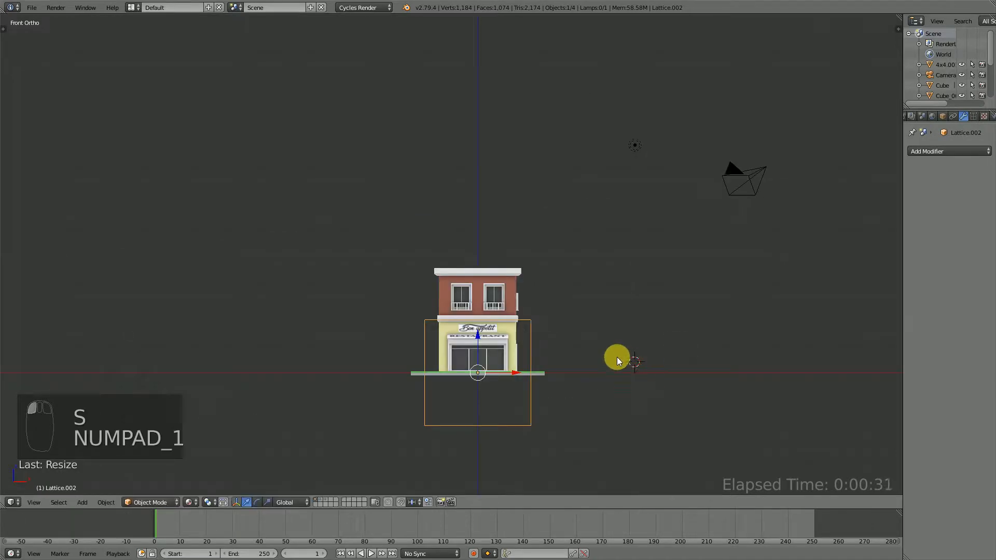
key(s)
click(660, 380)
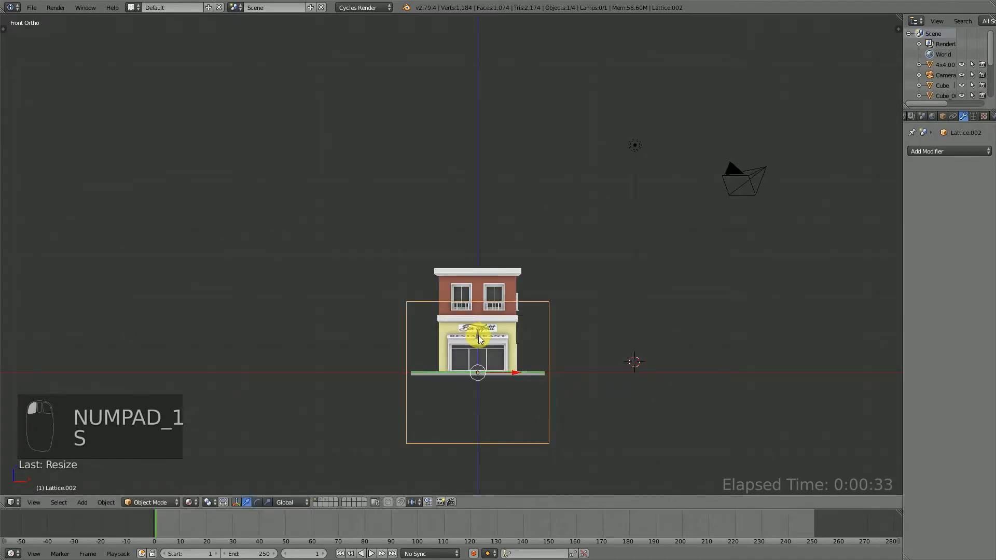
drag(476, 333, 479, 285)
scroll(536, 331, up, 1)
key(s)
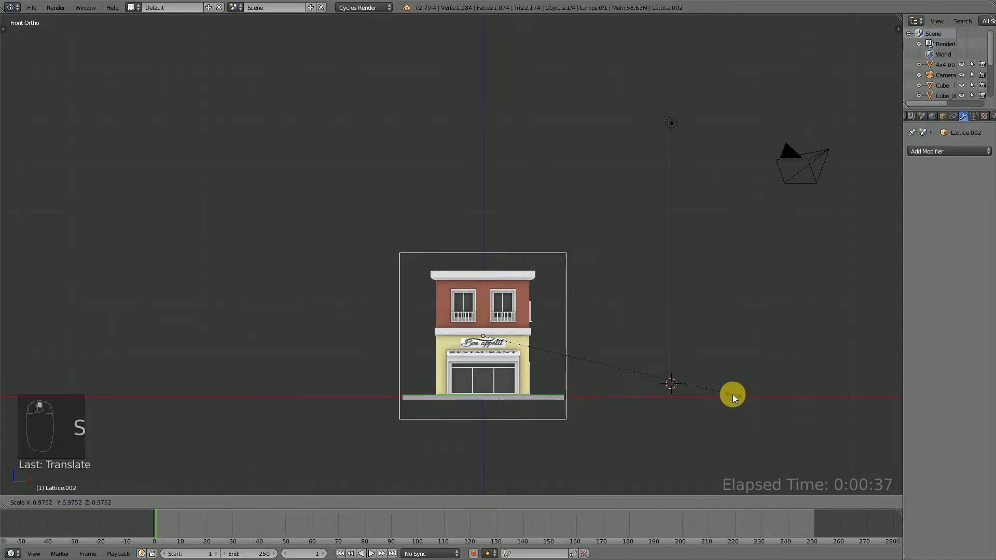
click(730, 394)
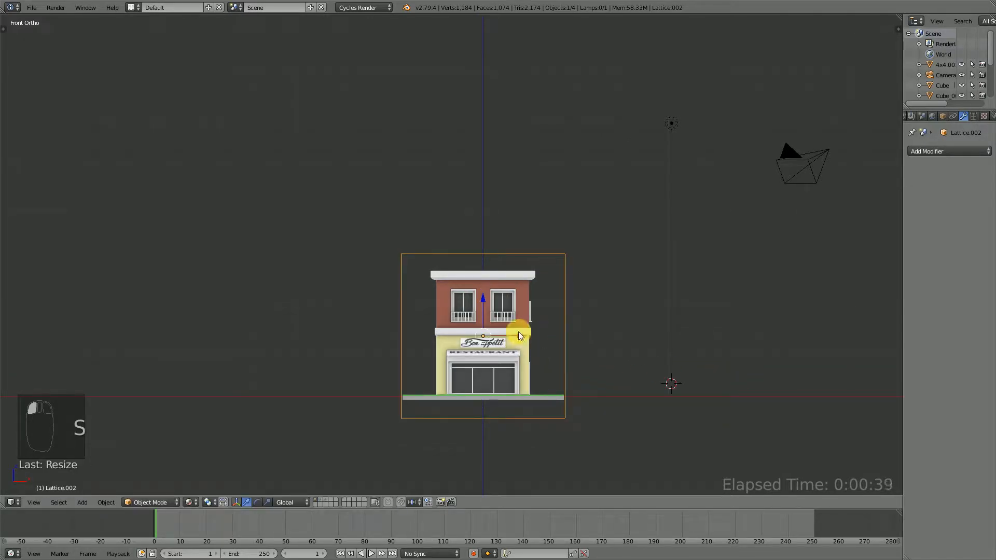
Step: Scale the lattice along Z by about 0.83 to fit the building's height in the side view
key(KP_3)
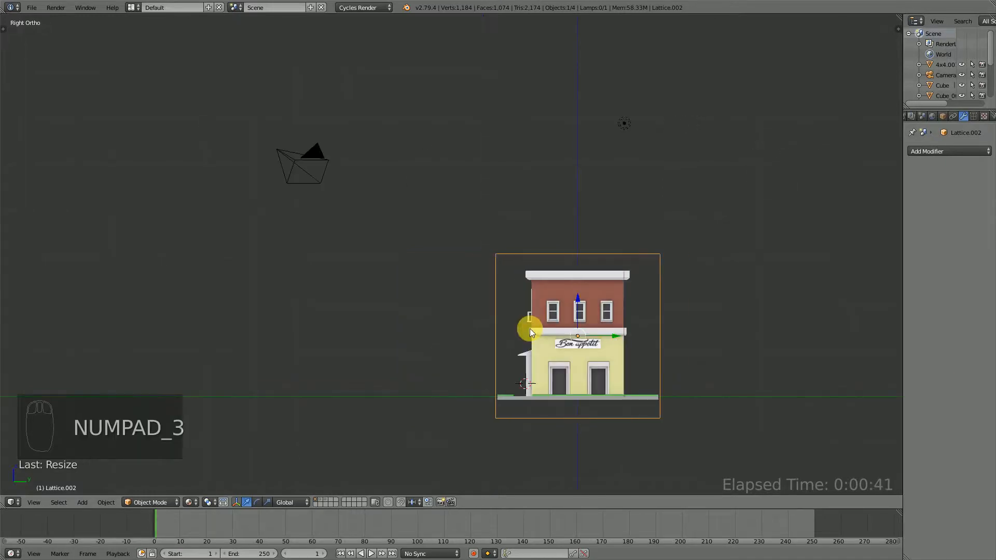
scroll(616, 340, up, 1)
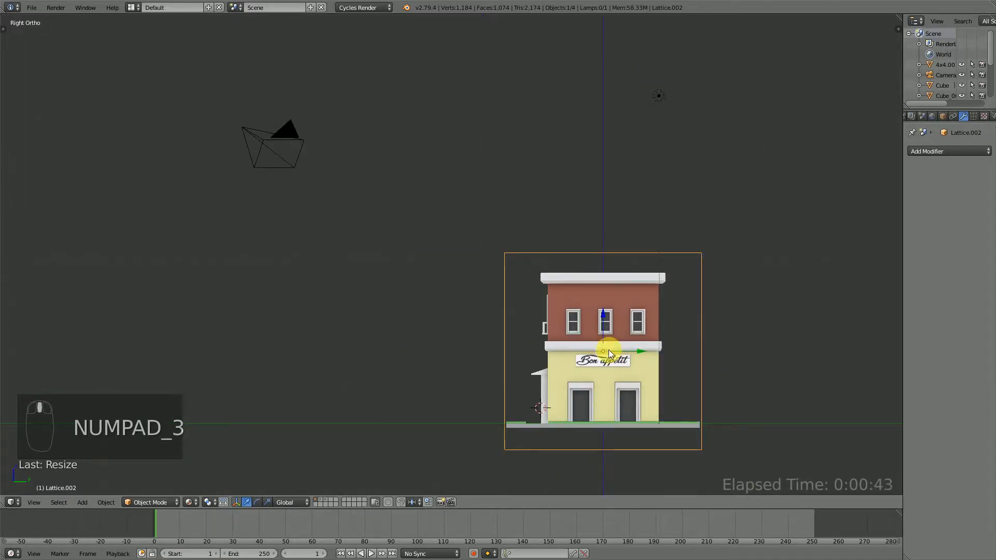
shift+middle_drag(609, 349, 519, 303)
scroll(541, 287, up, 3)
key(s)
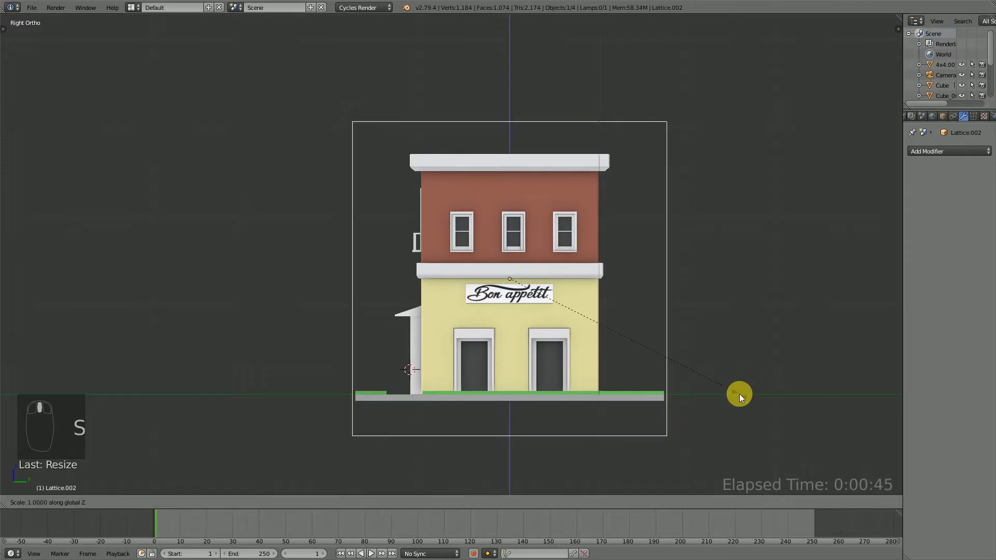
key(z)
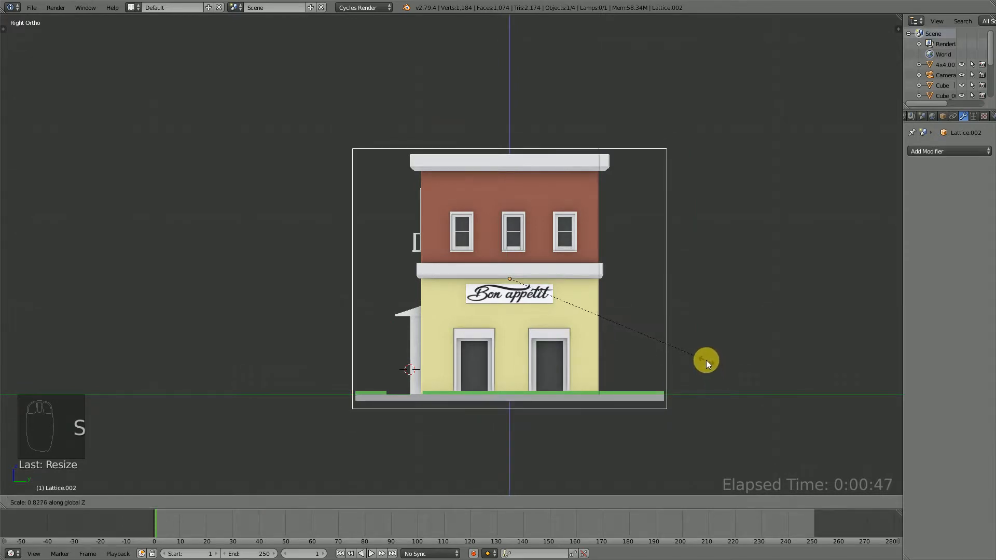
click(704, 360)
Step: Add a Lattice modifier to the restaurant building with Lattice.002 as its object, and widen the properties area
scroll(445, 287, down, 3)
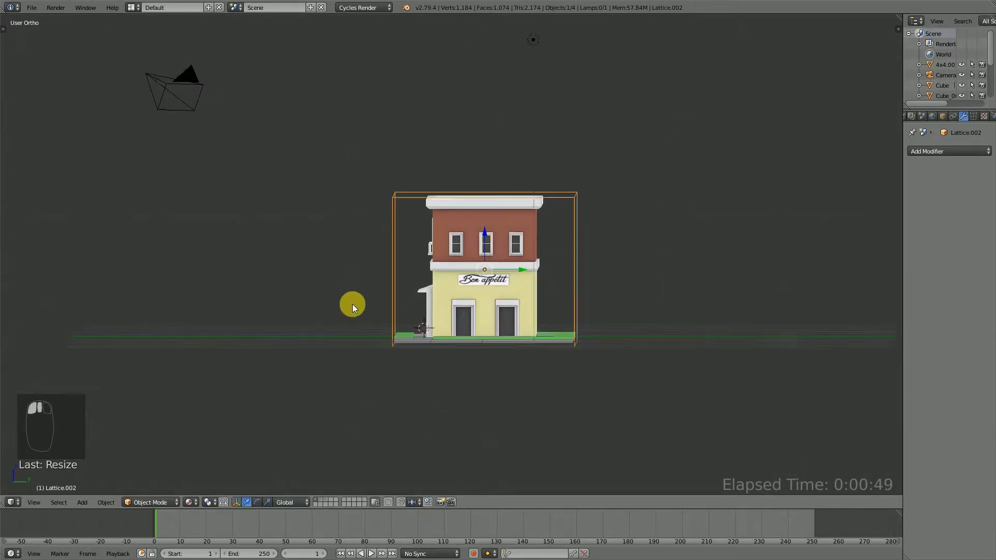
middle_drag(351, 304, 461, 317)
right_click(547, 190)
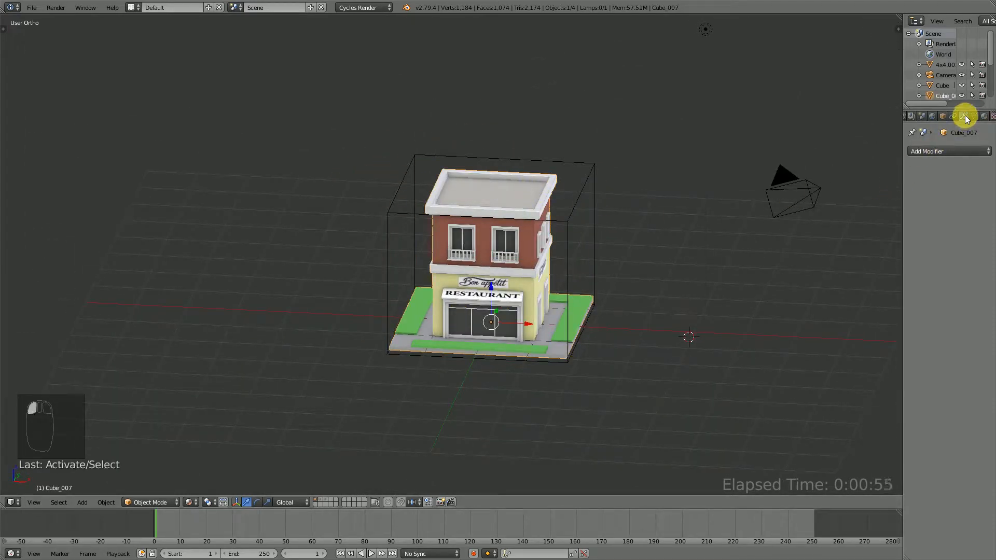
click(936, 151)
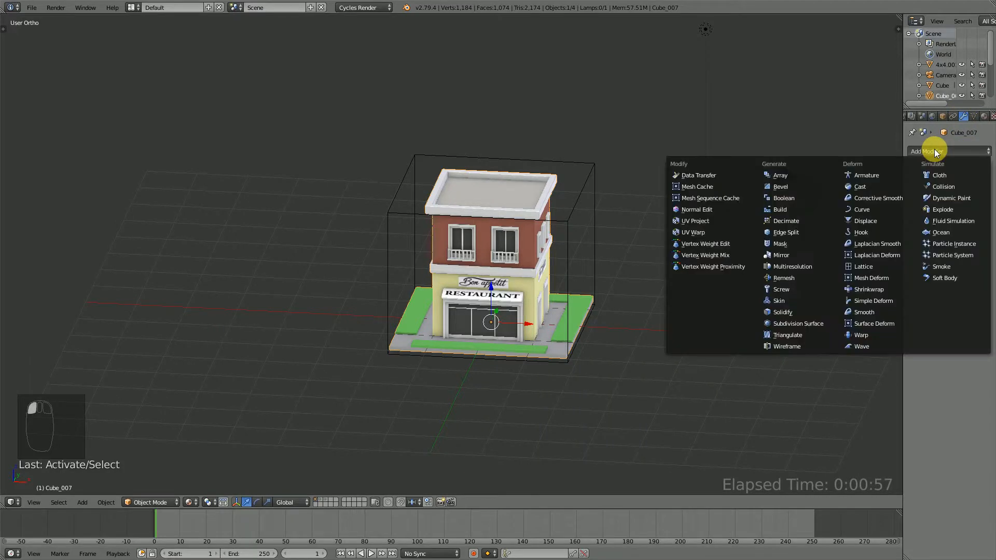
click(873, 266)
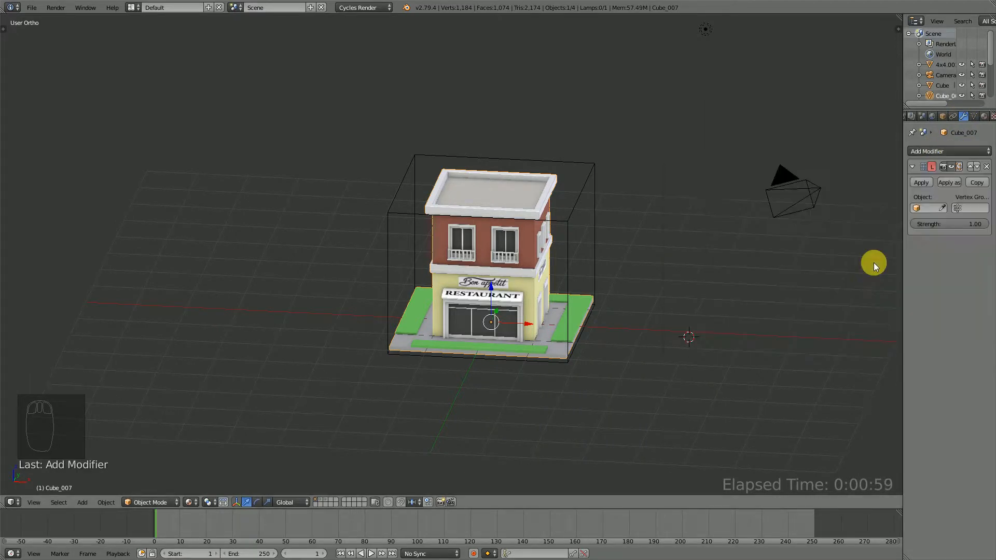
click(944, 207)
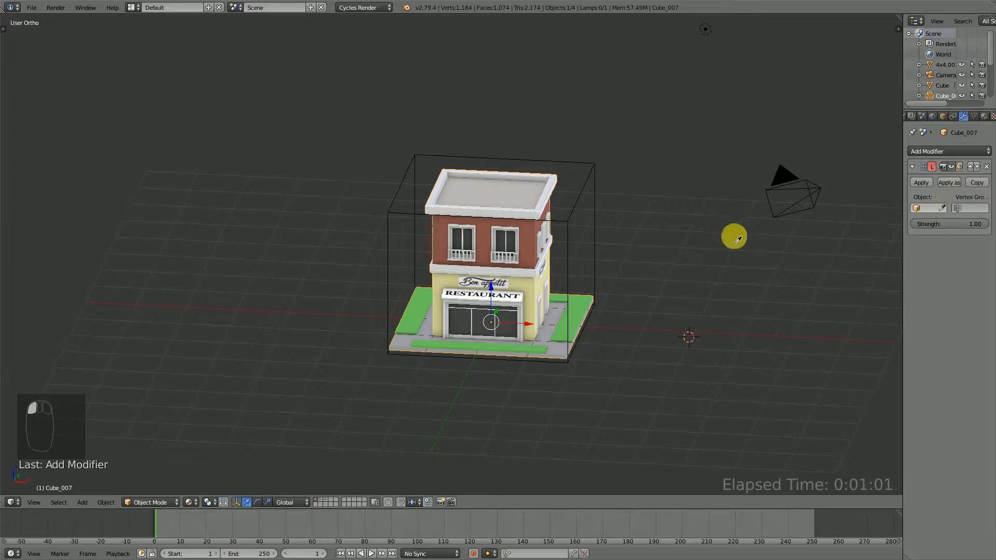
click(597, 166)
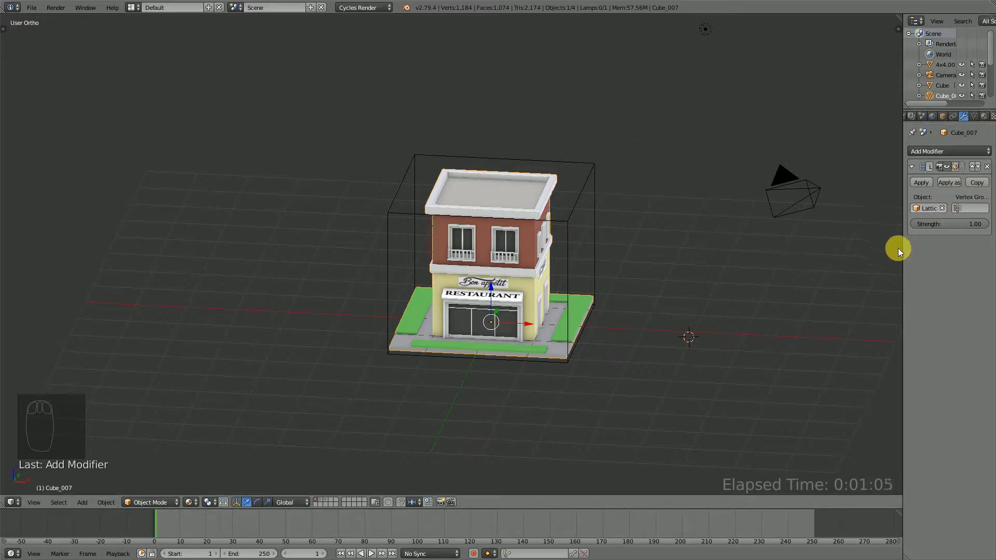
drag(903, 249, 842, 245)
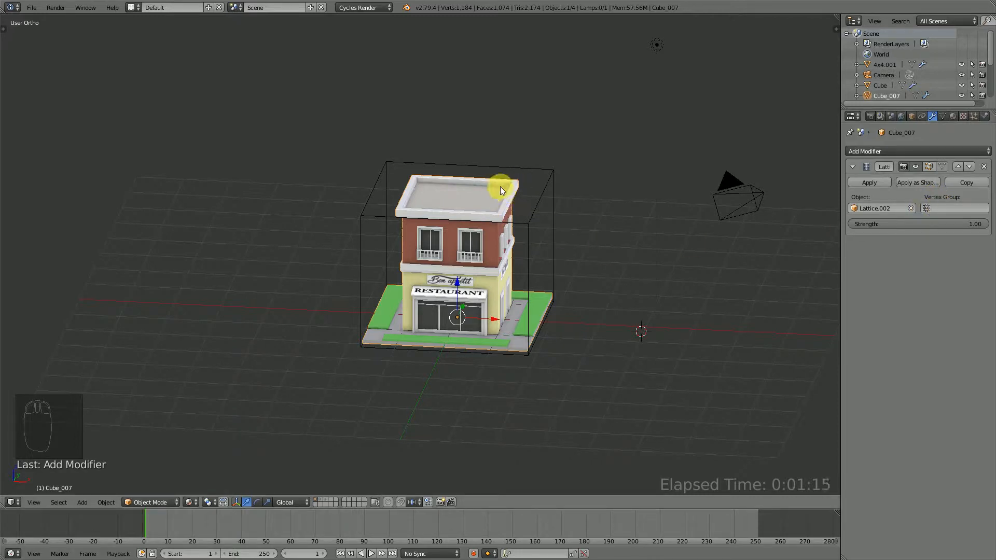
Step: Show the building's mesh data and collapse its UV Maps, Vertex Colors and Shape Keys sections
click(943, 117)
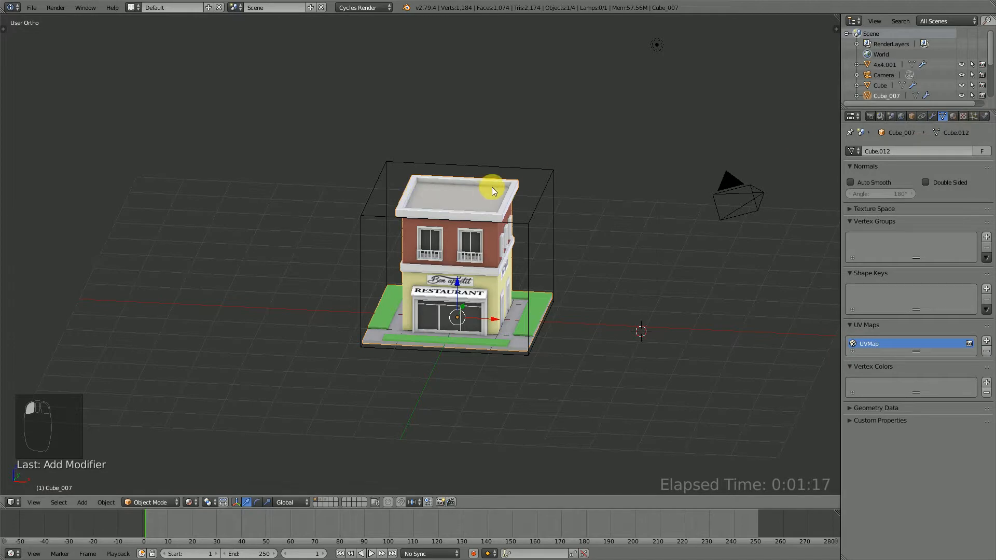
click(849, 326)
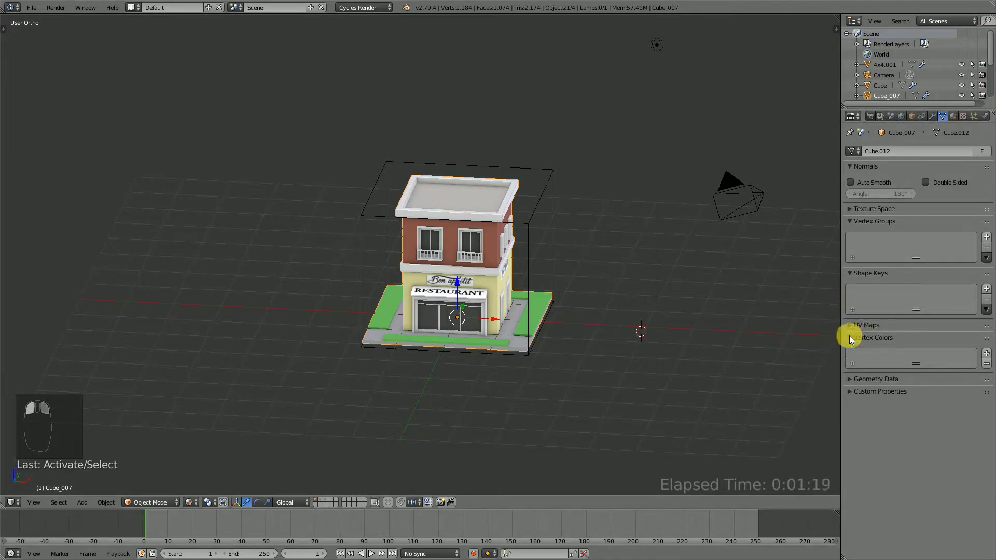
click(851, 338)
click(854, 274)
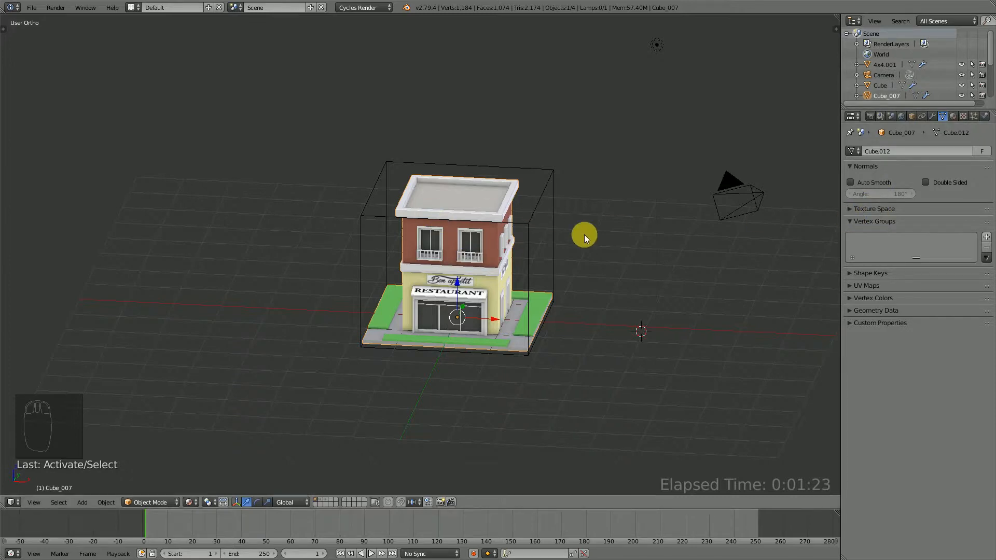
Step: Select the lattice around the building to show its resolution settings
scroll(585, 235, up, 1)
right_click(581, 156)
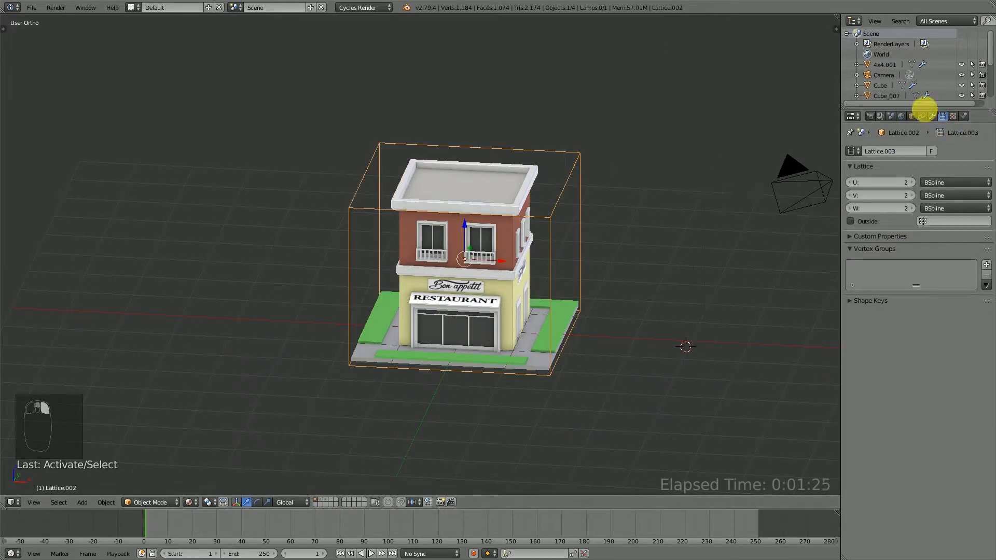
middle_drag(452, 244, 479, 248)
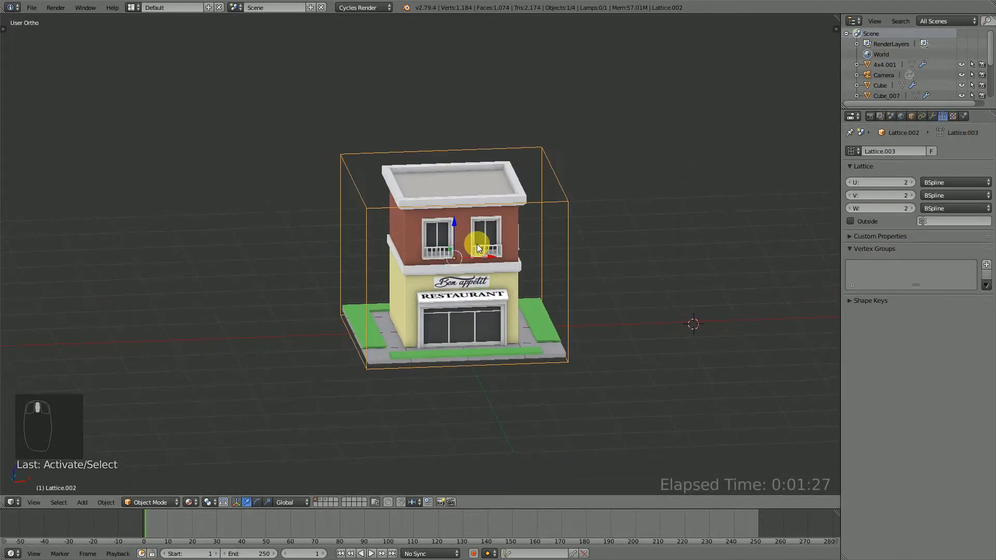
Step: Try a V resolution of 3 on the lattice in the front view
key(KP_1)
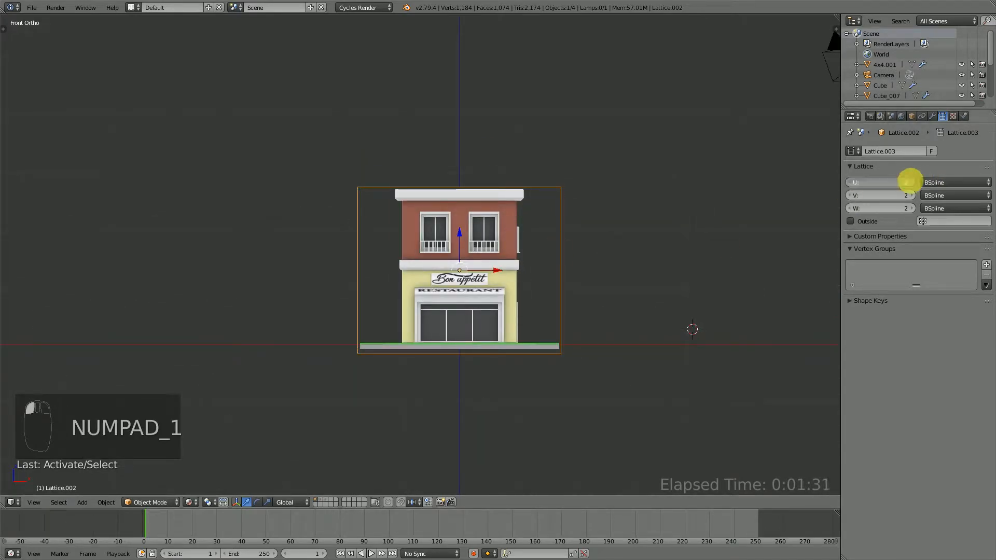
click(854, 182)
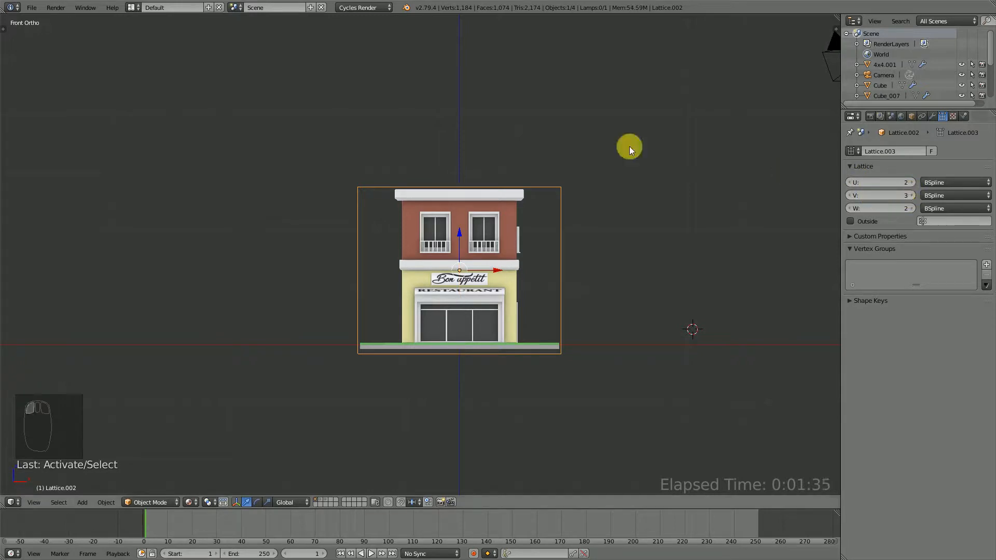
click(849, 195)
Step: Set the lattice's W resolution to 5
middle_drag(453, 207, 500, 229)
click(910, 208)
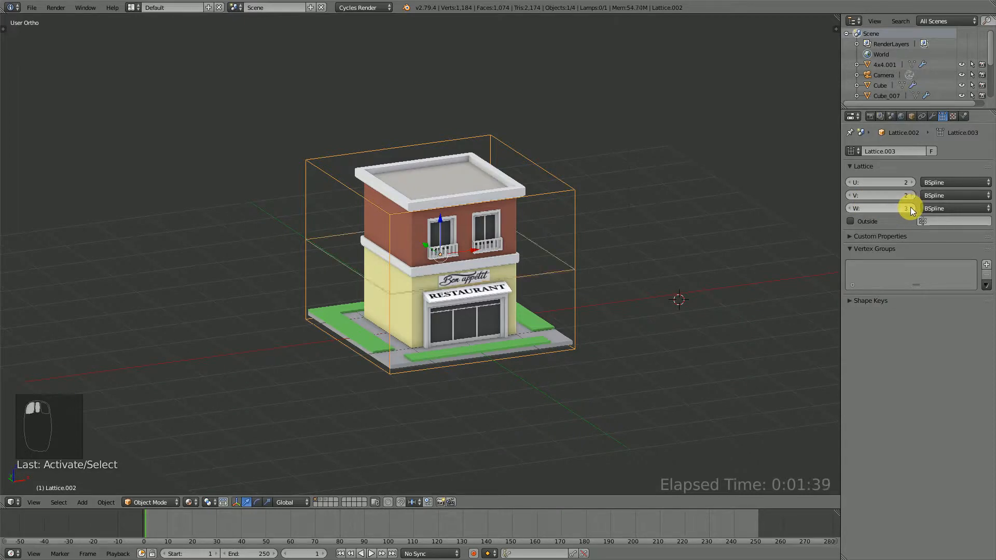
click(911, 208)
click(910, 208)
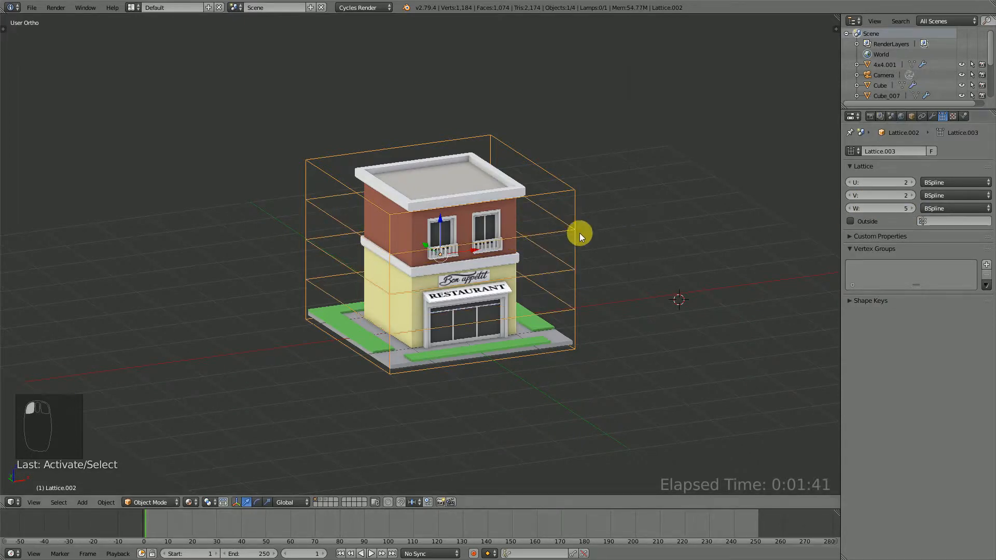
Step: Try a resolution of 3 in both the U and V directions of the lattice
middle_drag(546, 239, 521, 248)
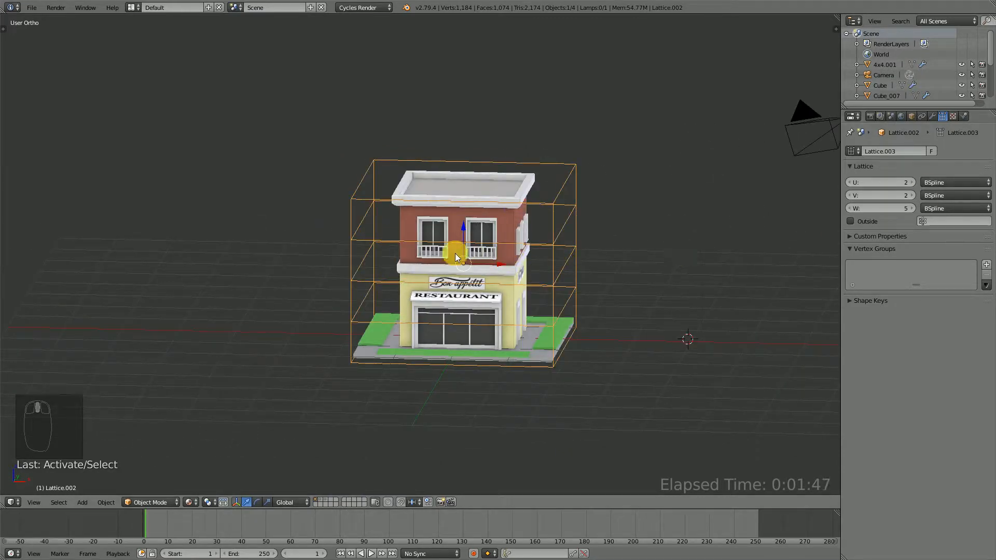
middle_drag(452, 229, 524, 253)
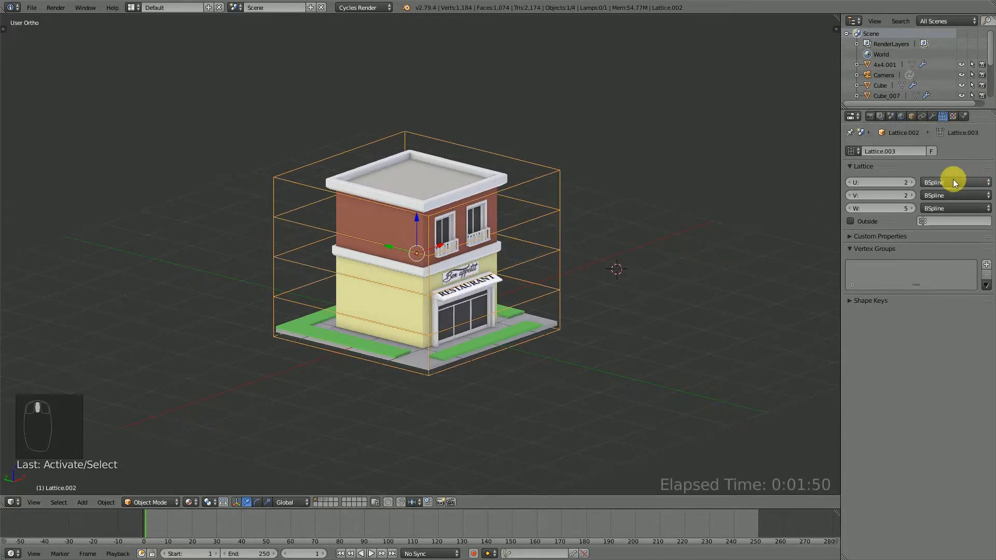
click(909, 196)
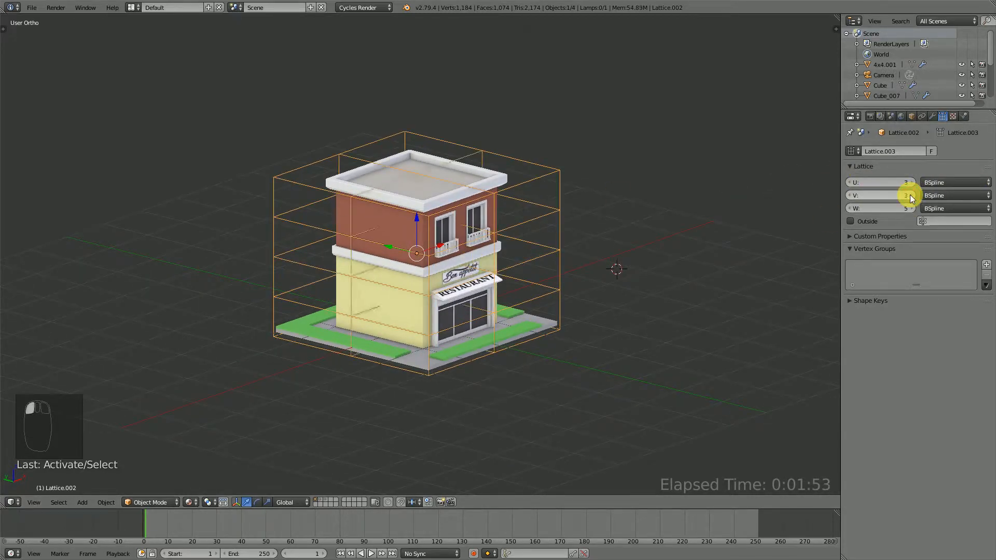
click(851, 196)
Step: In the front view, scale the lattice's top three rows of points up by about 1.14 in Edit Mode
middle_drag(519, 252, 462, 248)
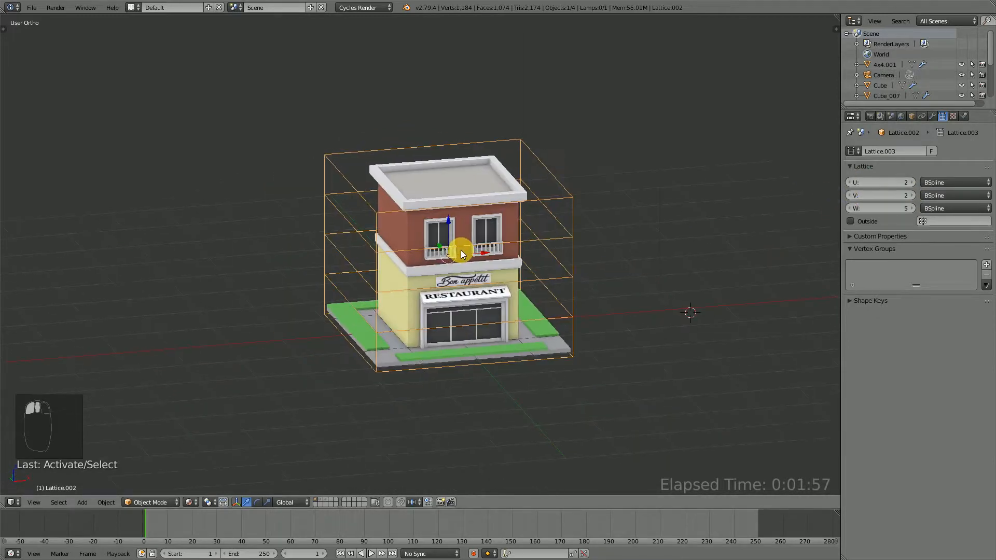
key(KP_1)
scroll(622, 174, up, 2)
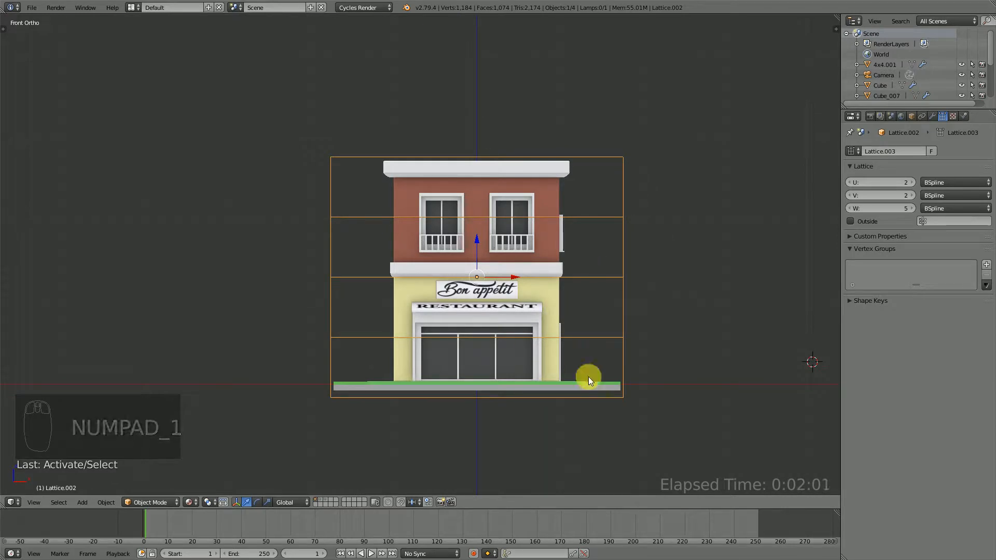
key(Tab)
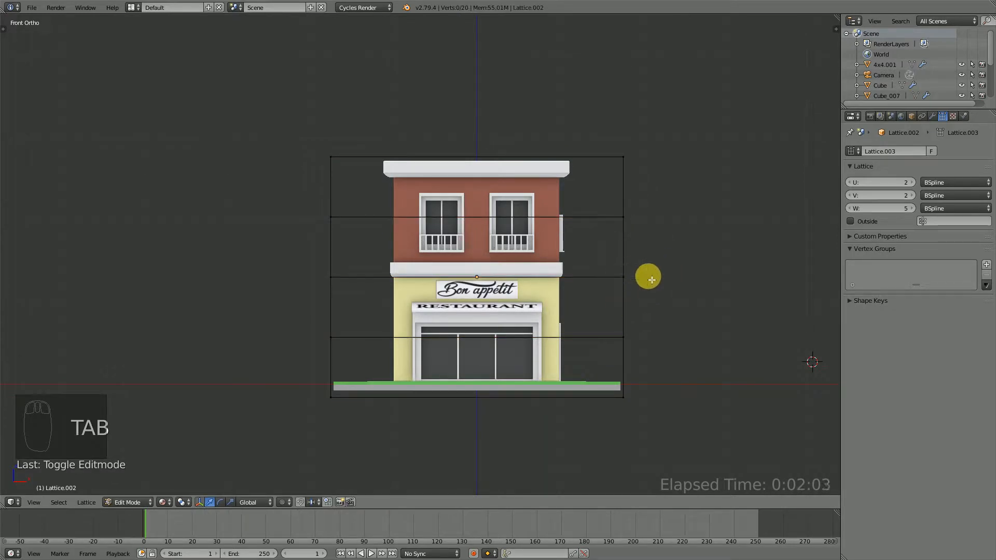
key(b)
key(b)
drag(723, 298, 269, 110)
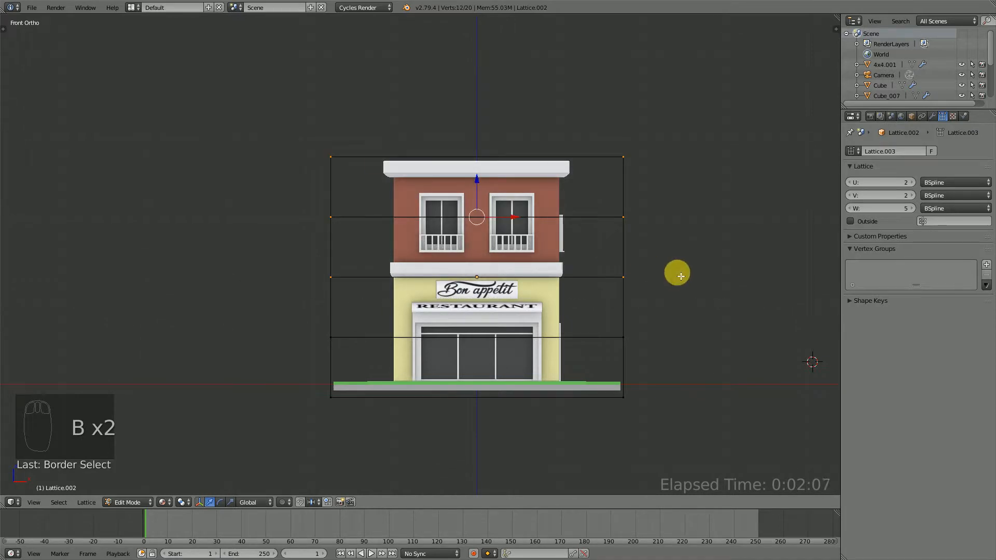
key(s)
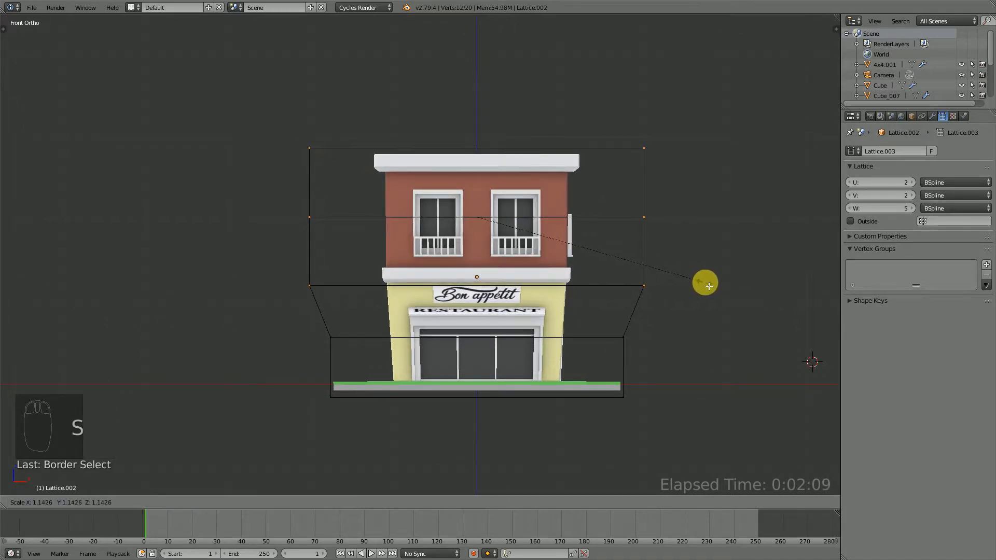
click(708, 286)
Step: Select only the lattice's top two rows of points and scale them up to widen the upper floor further
key(a)
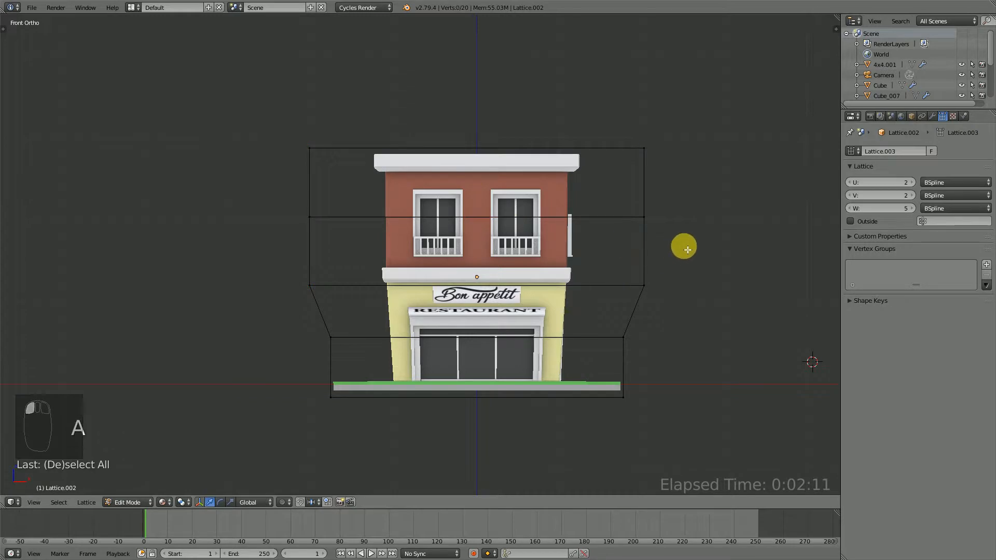
key(b)
drag(695, 247, 272, 110)
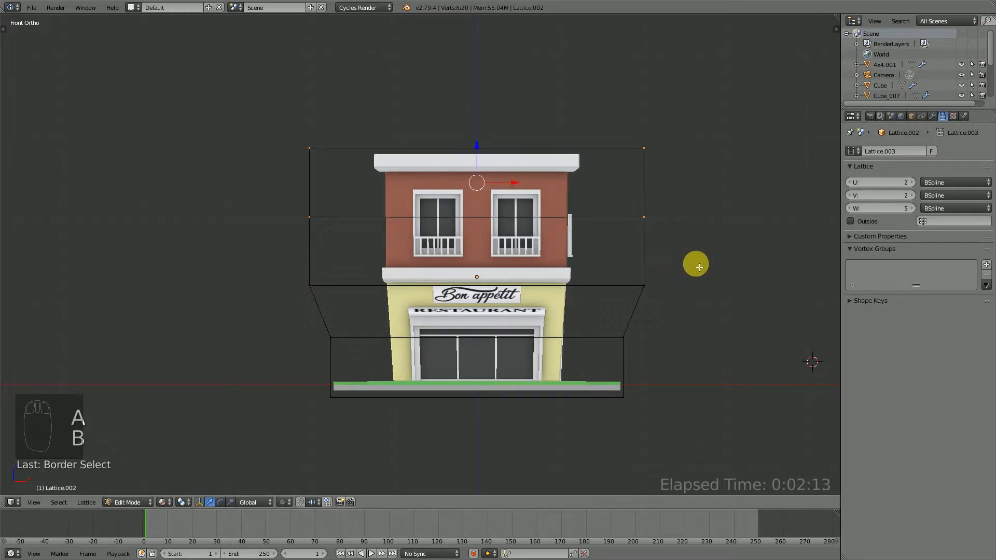
key(s)
click(727, 279)
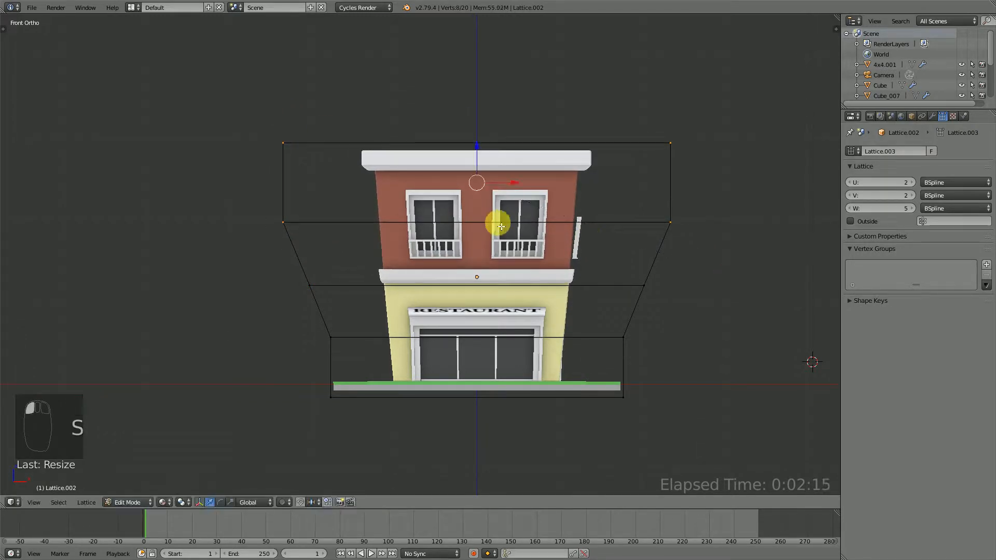
middle_drag(510, 229, 402, 229)
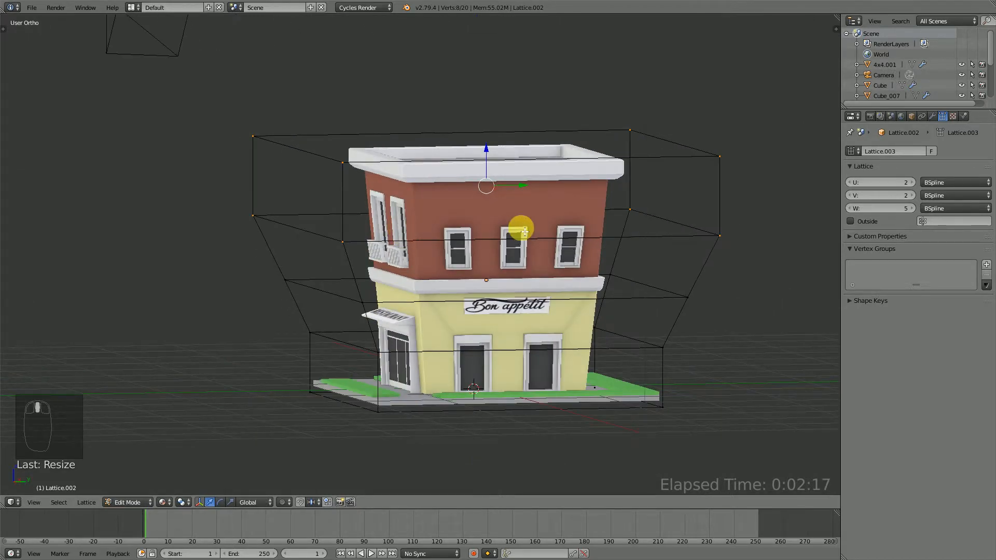
Step: In the right side view, rotate only the lattice's top row of points so the roof slopes down toward the back
key(KP_3)
key(a)
key(a)
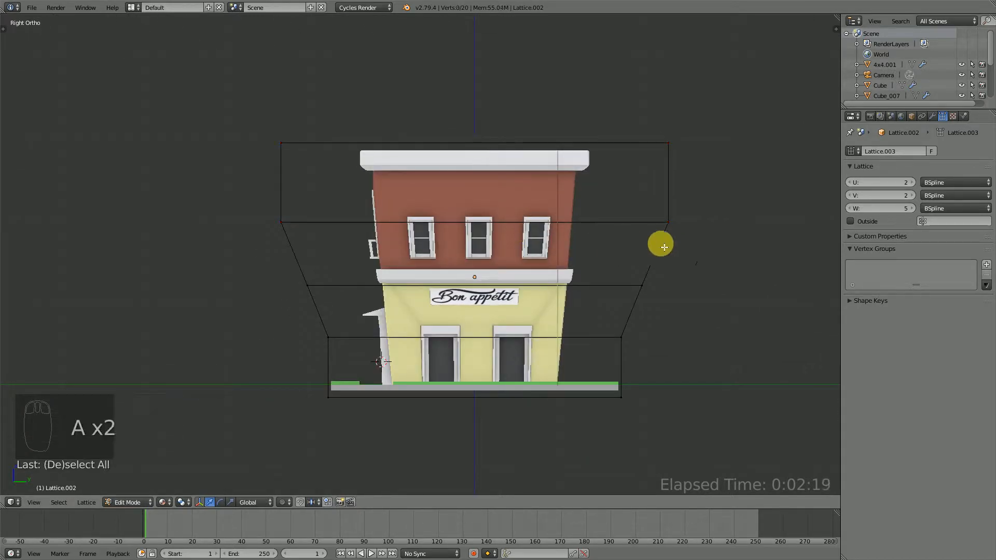
key(b)
drag(740, 180, 239, 113)
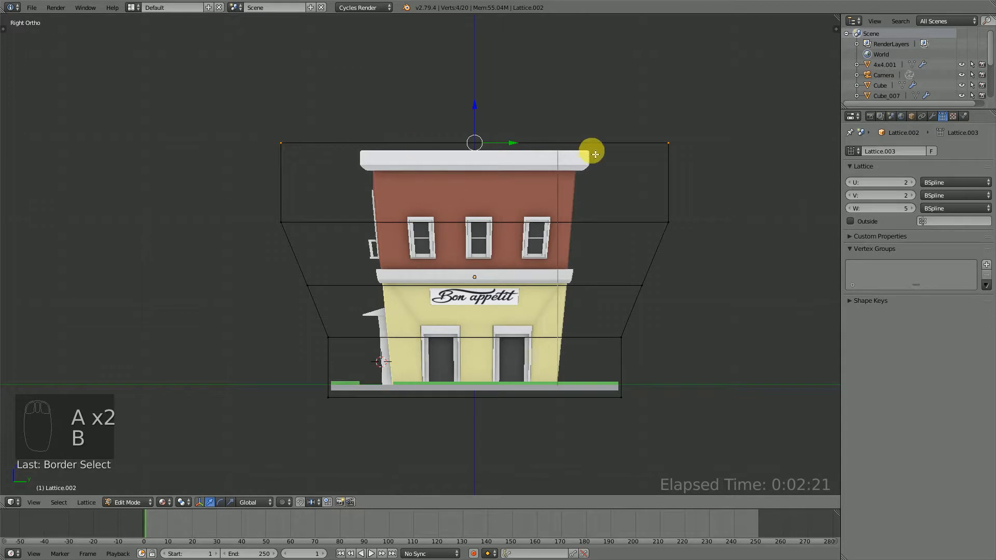
key(r)
click(686, 177)
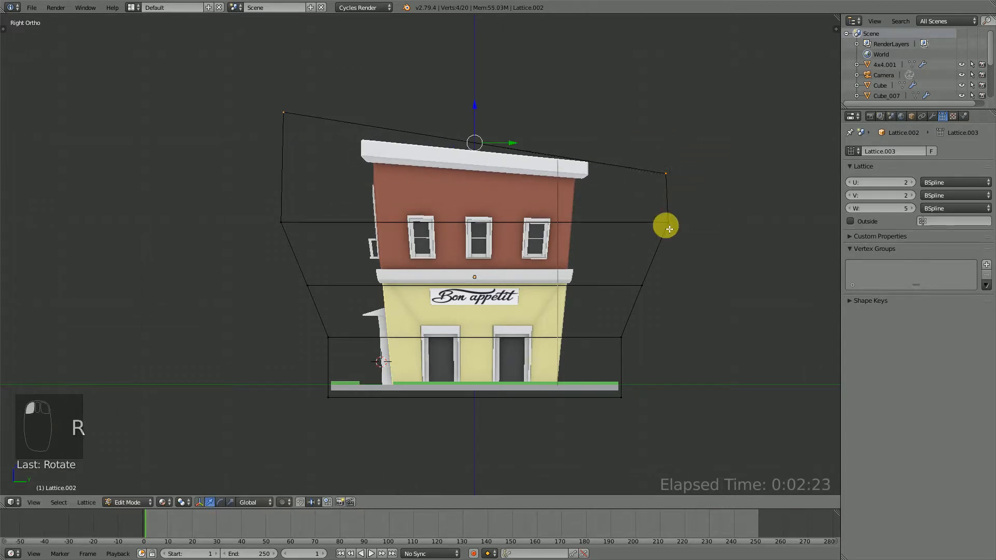
Step: Scale the lattice's top row up slightly and move it a little down and toward the back
key(s)
click(693, 270)
key(g)
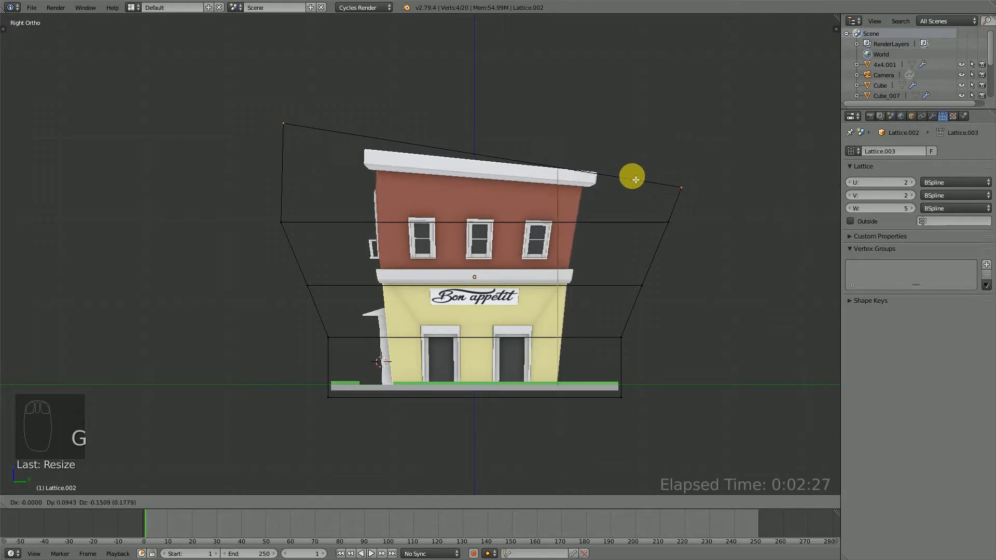
click(630, 185)
Step: In the front view, rotate the lattice's top row slightly counterclockwise so the roof's right end rises
middle_drag(605, 204, 540, 260)
key(KP_1)
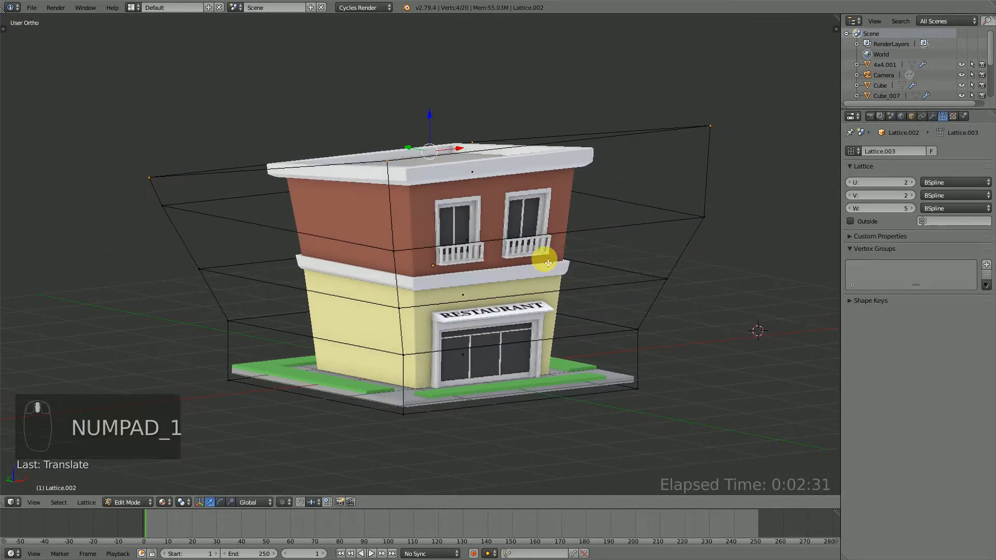
key(r)
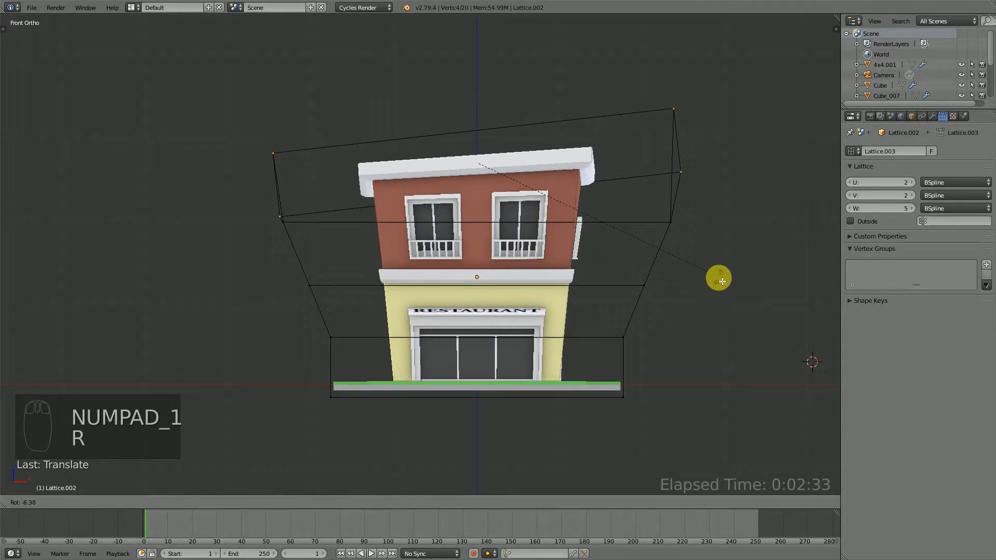
click(721, 291)
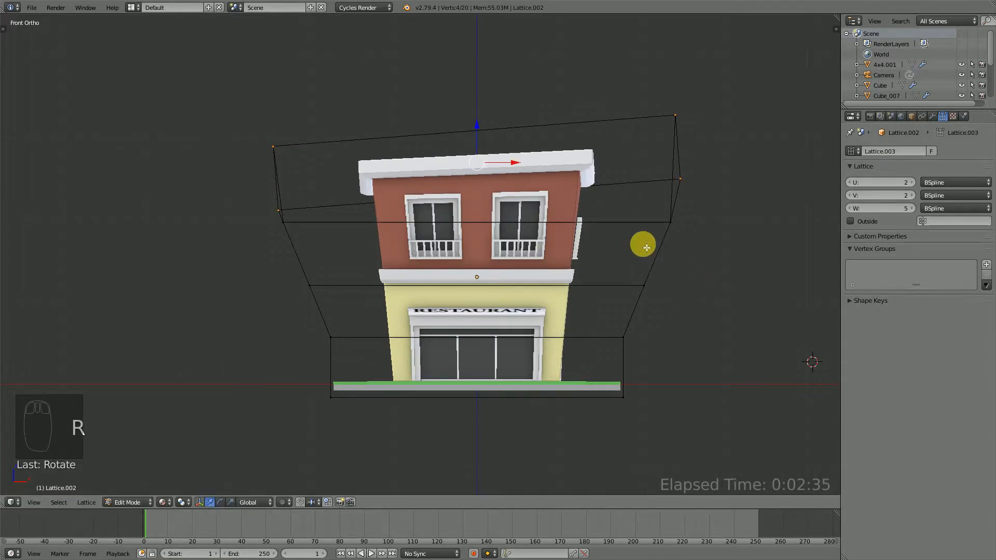
Step: Add the lattice's second row from the top to the selection and rotate both rows slightly further counterclockwise
key(b)
right_click(692, 256)
mouse_move(657, 252)
ctrl+mouse_down()
mouse_move(692, 223)
mouse_move(313, 209)
mouse_move(280, 225)
mouse_move(306, 242)
ctrl+mouse_up()
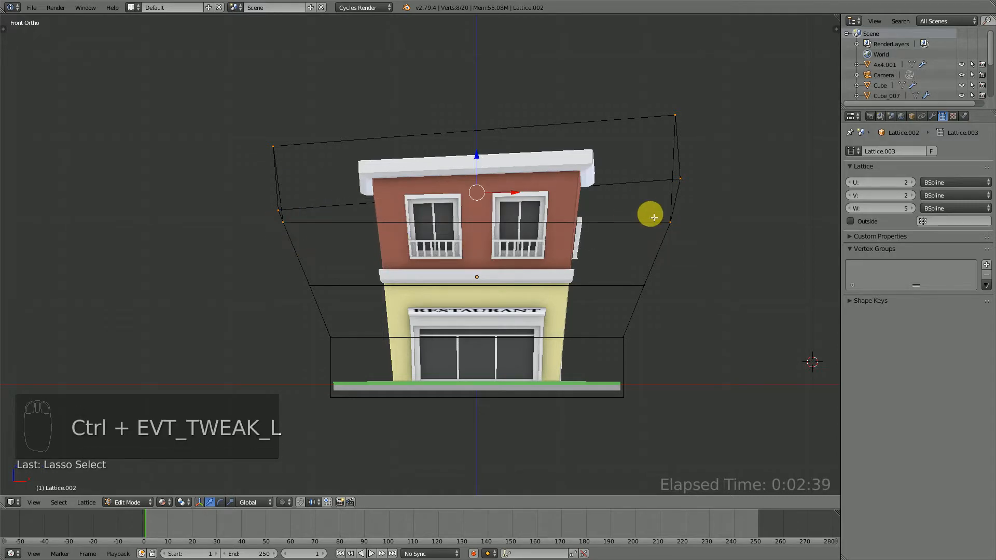
key(r)
click(745, 249)
scroll(433, 263, down, 3)
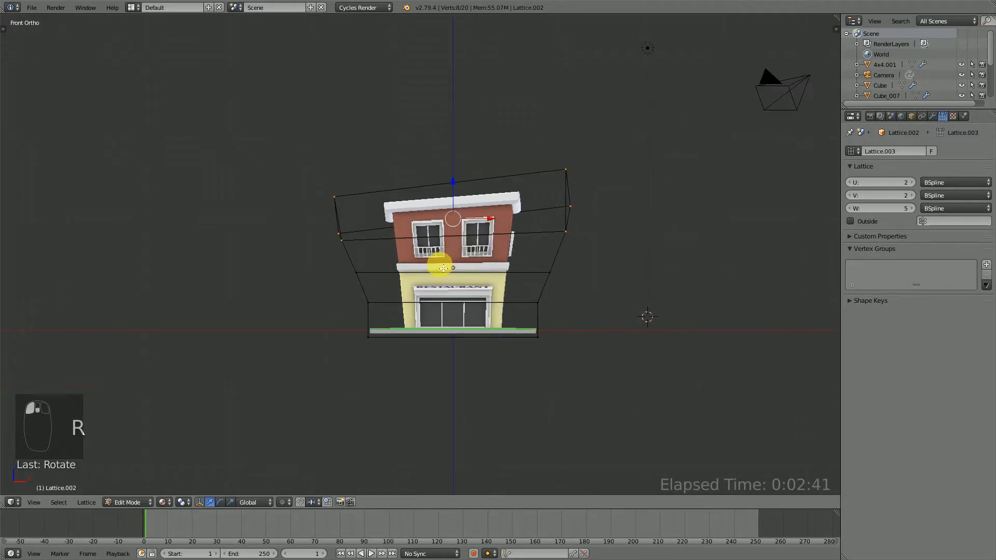
Step: Deselect all lattice points, return to Object Mode and hide the lattice
key(a)
middle_drag(419, 268, 525, 254)
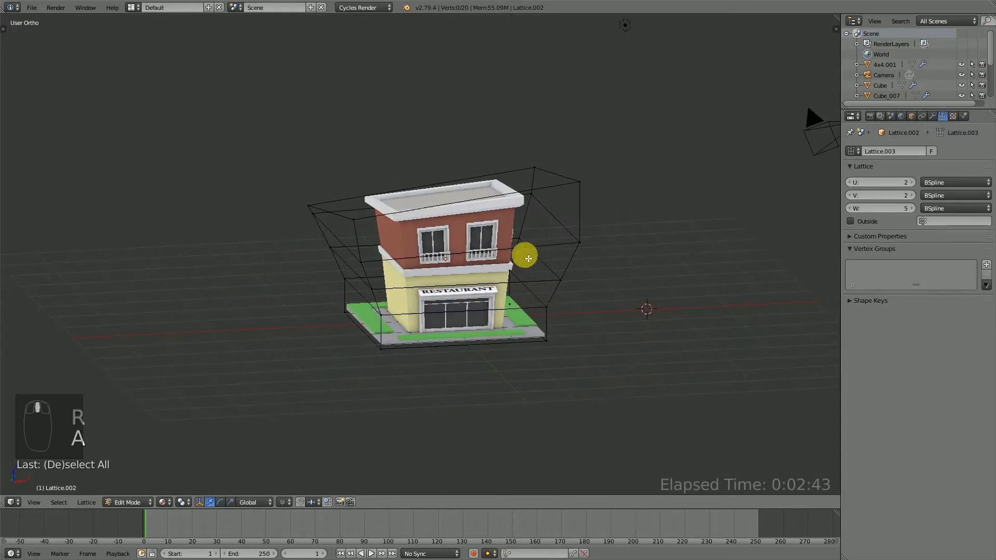
scroll(641, 152, up, 2)
key(Tab)
key(h)
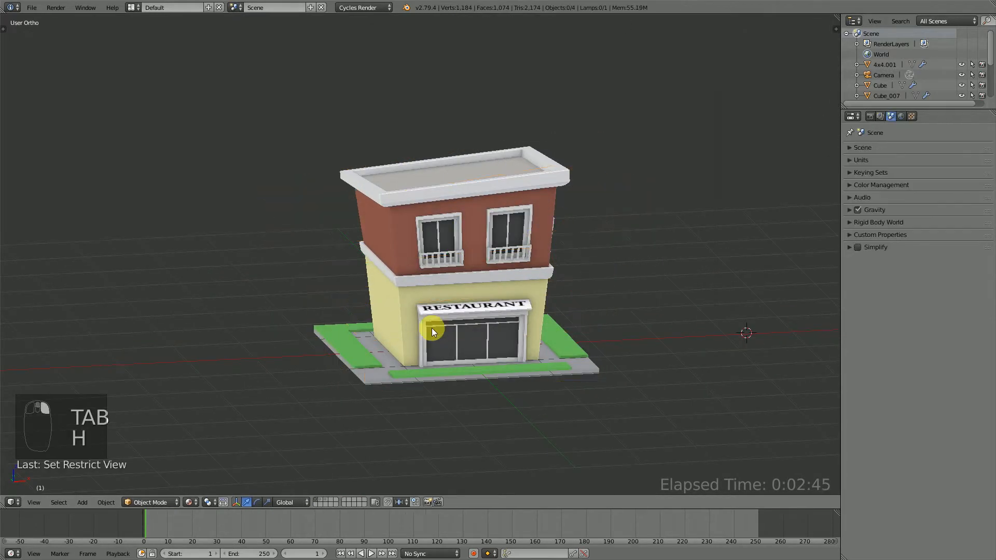
Step: Select the building and show its modifier settings
middle_drag(432, 328, 461, 201)
scroll(398, 321, down, 3)
right_click(477, 213)
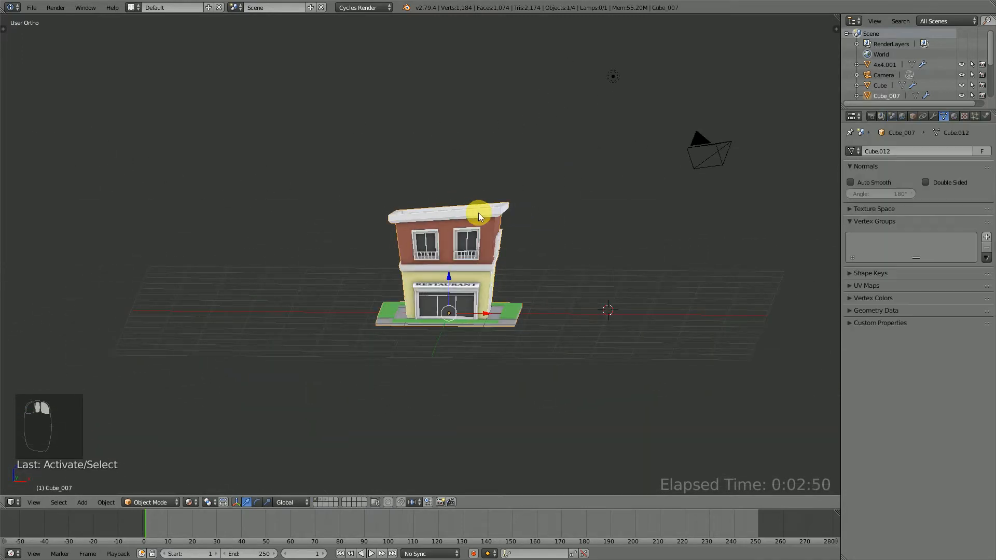
click(934, 116)
scroll(582, 215, up, 4)
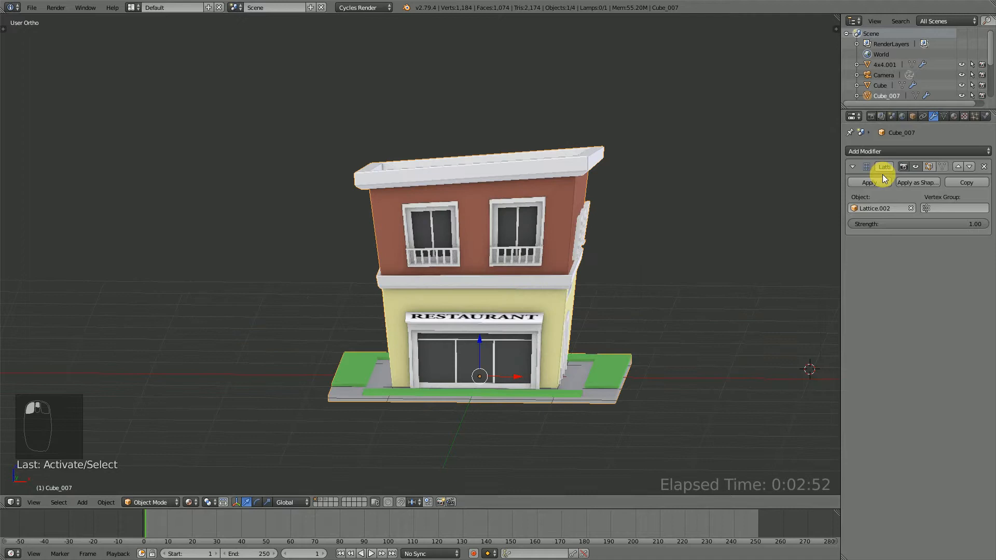
Step: Turn the Lattice modifier's viewport display off and on again to compare the building with and without deformation
click(915, 167)
click(916, 167)
scroll(488, 242, down, 1)
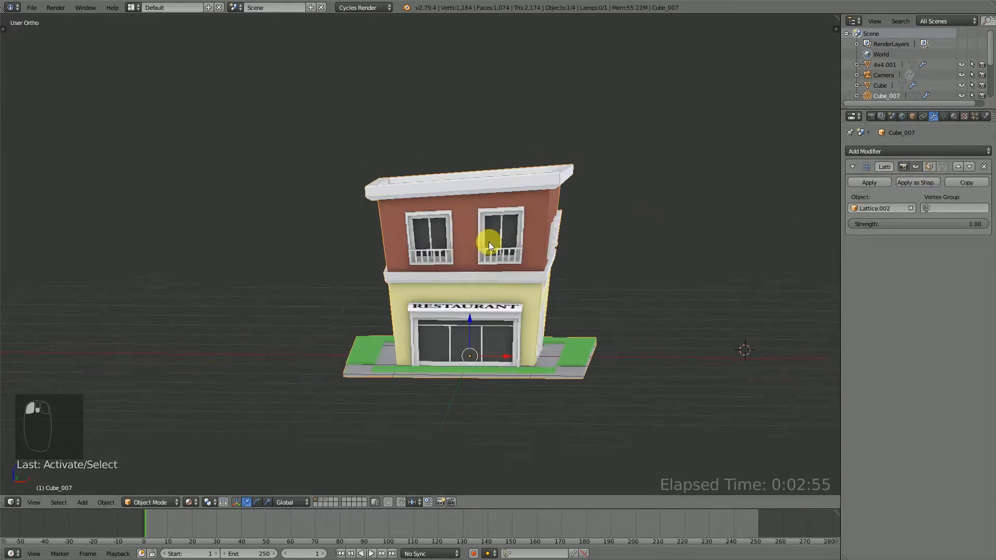
Step: Reduce the Lattice modifier's Strength to 0.00 and view the building from several angles
middle_drag(489, 242, 800, 236)
drag(970, 224, 856, 224)
scroll(526, 291, up, 1)
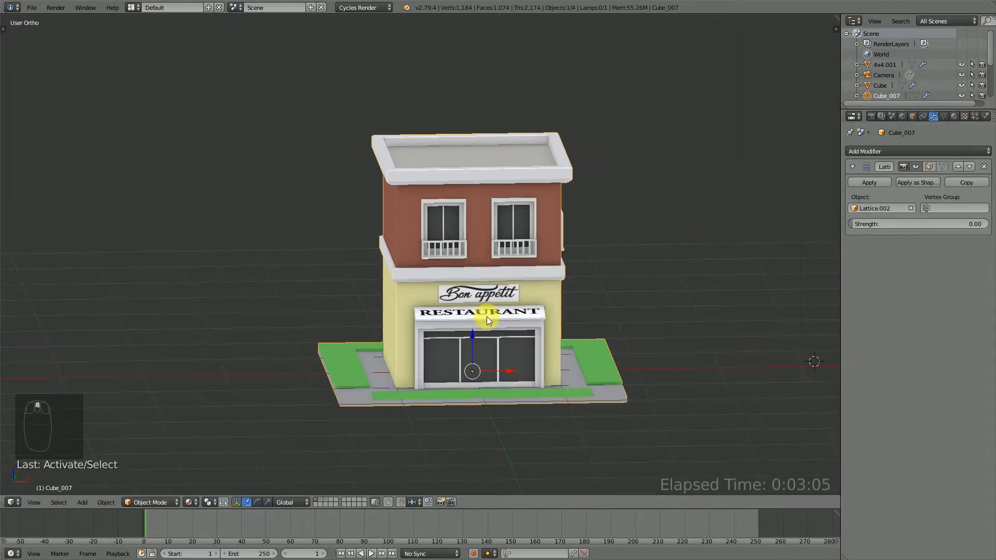
middle_drag(519, 293, 563, 304)
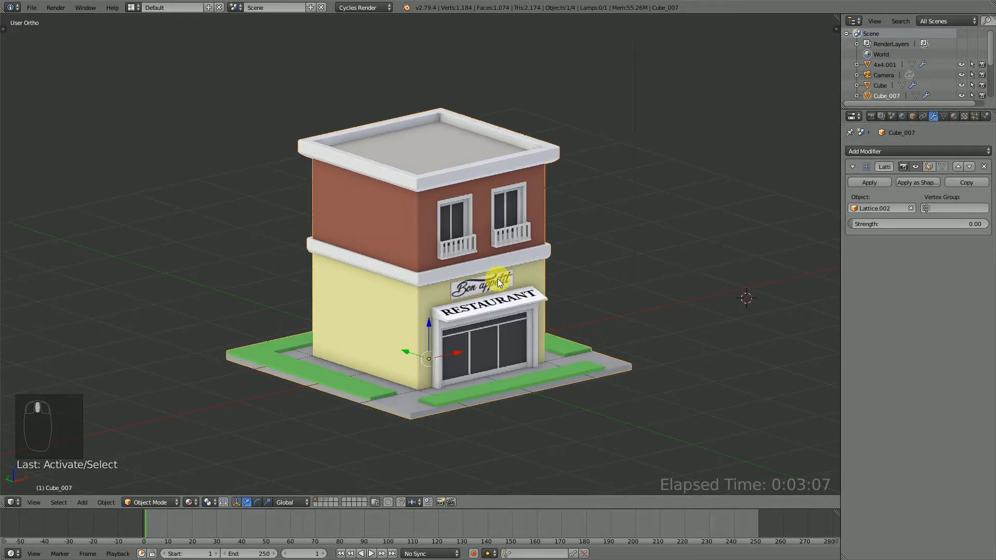
scroll(493, 282, up, 1)
middle_drag(494, 283, 596, 213)
Step: Examine the building's mesh from different angles, switching between Edit Mode and Object Mode
key(Tab)
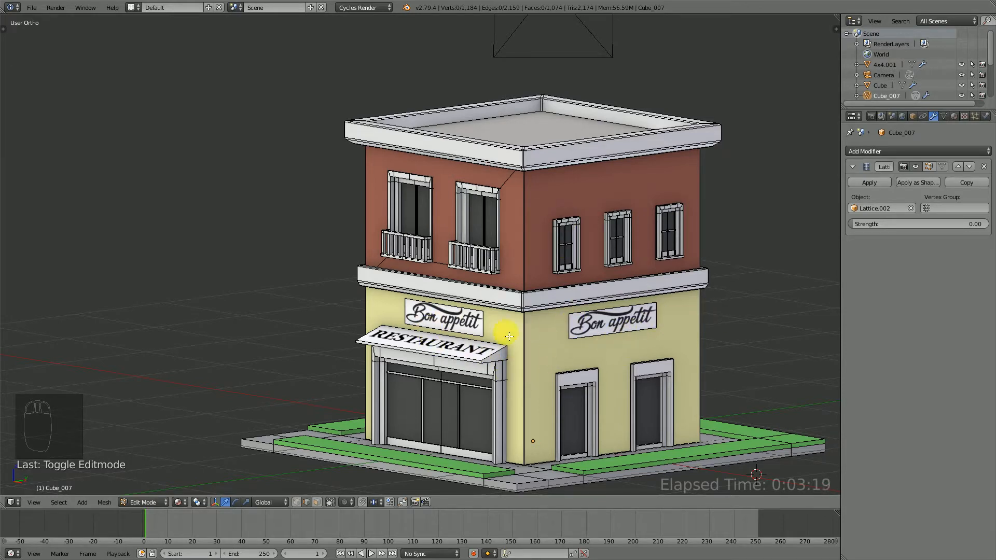
middle_drag(509, 336, 610, 260)
key(Tab)
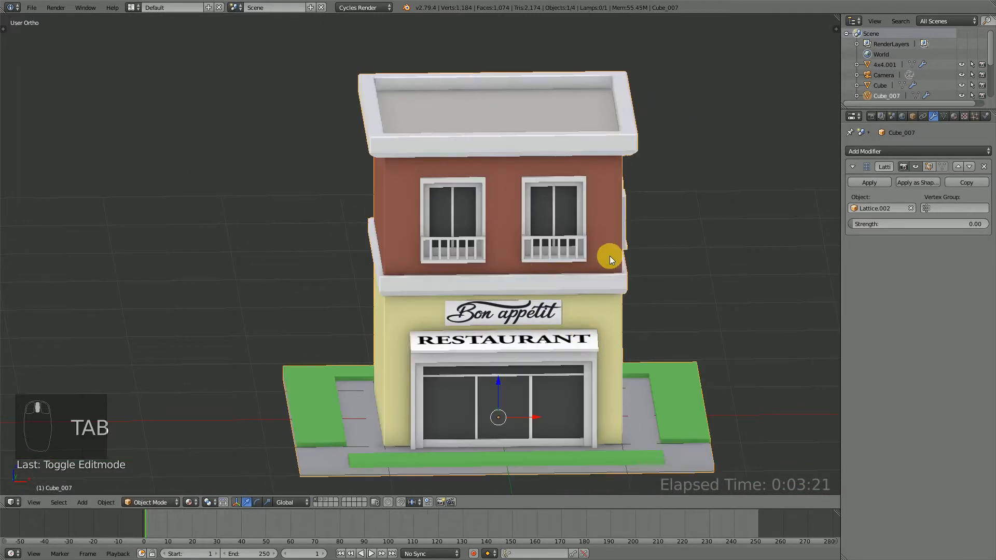
scroll(610, 259, down, 2)
middle_drag(505, 289, 521, 293)
scroll(500, 302, up, 1)
key(Tab)
key(Tab)
key(Tab)
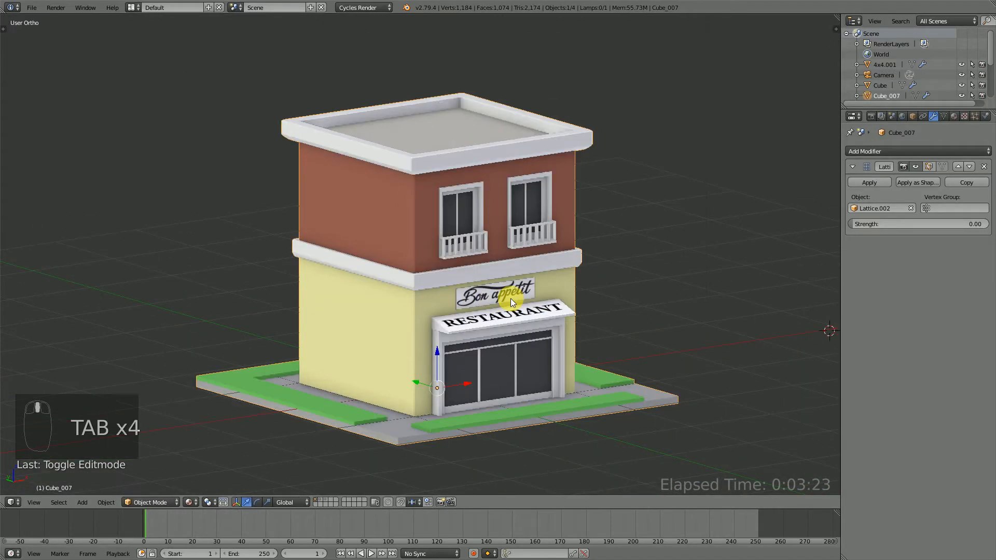
scroll(565, 273, down, 3)
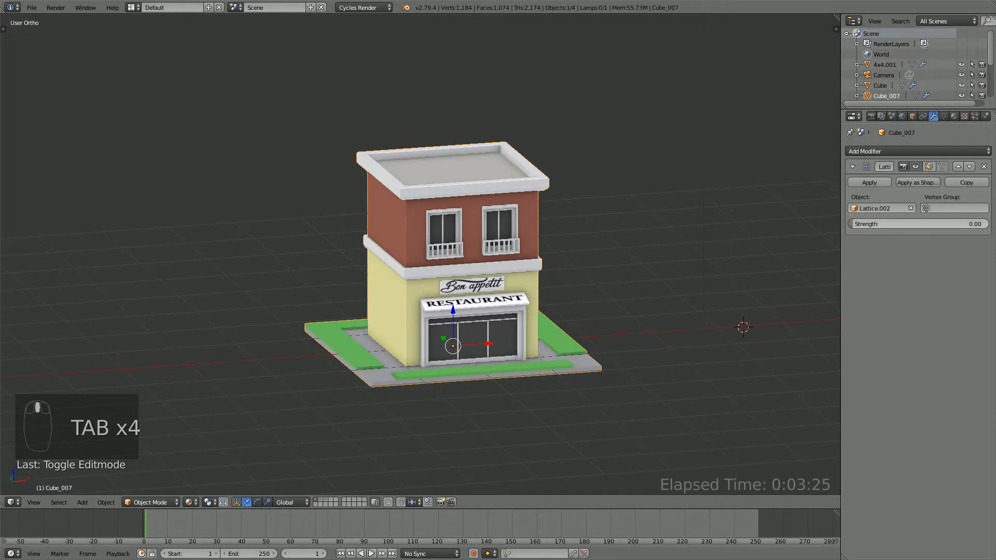
Step: Keyframe the Lattice modifier's Strength at 0.00 on frame 1
mouse_move(861, 224)
mouse_down()
mouse_move(988, 224)
mouse_move(851, 224)
mouse_up()
middle_drag(532, 253, 474, 276)
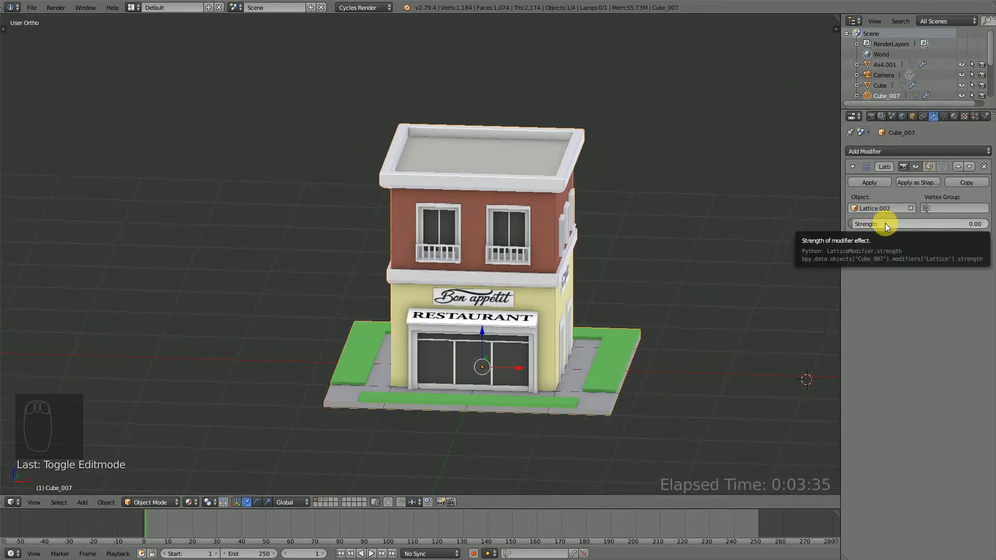
key(i)
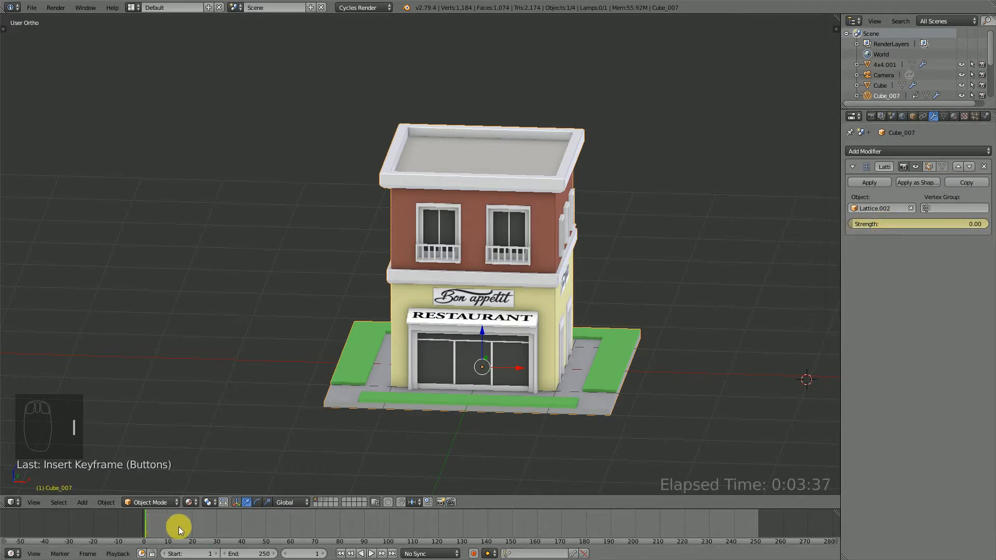
Step: Make frame 20 the animation's end frame and keyframe the Lattice modifier's Strength there at 1.00
drag(178, 527, 191, 530)
key(e)
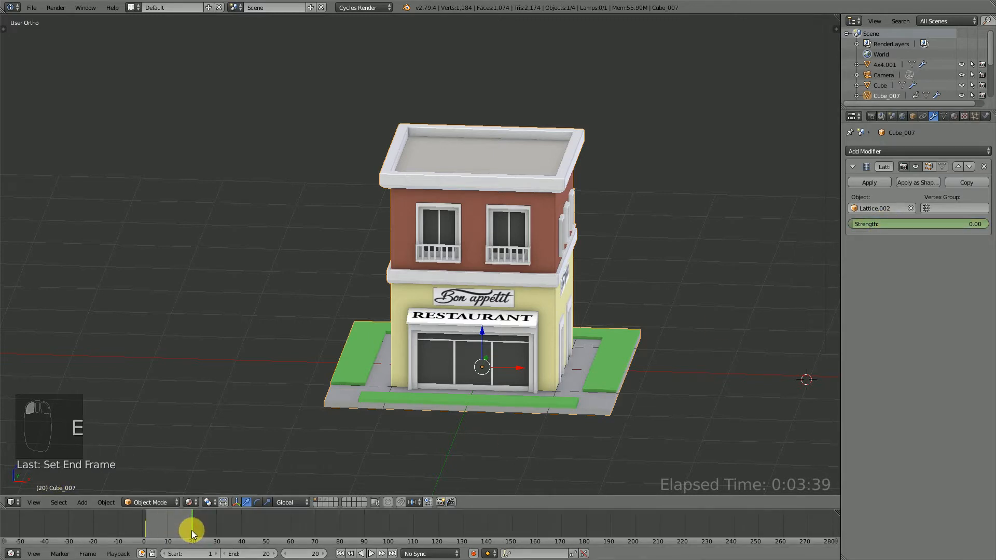
drag(858, 228, 978, 218)
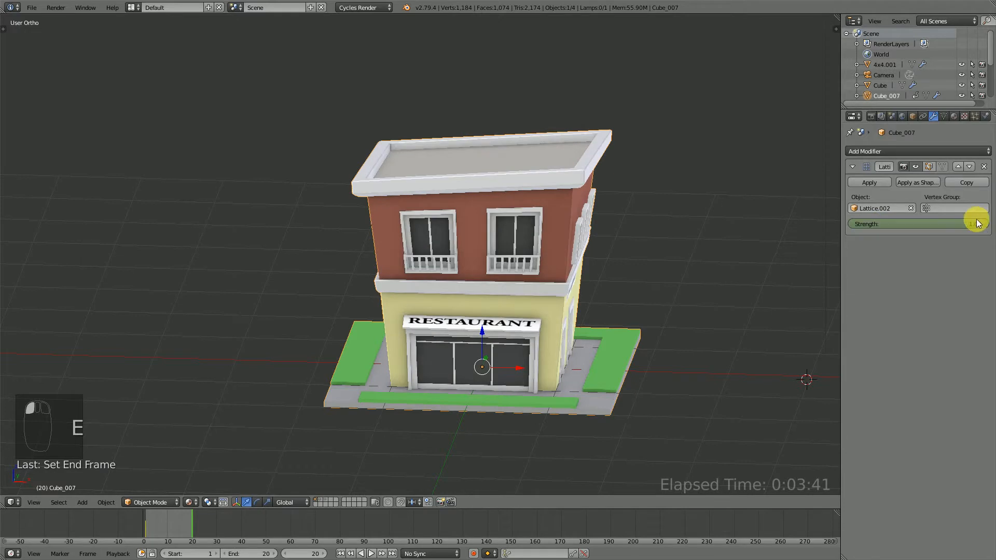
key(i)
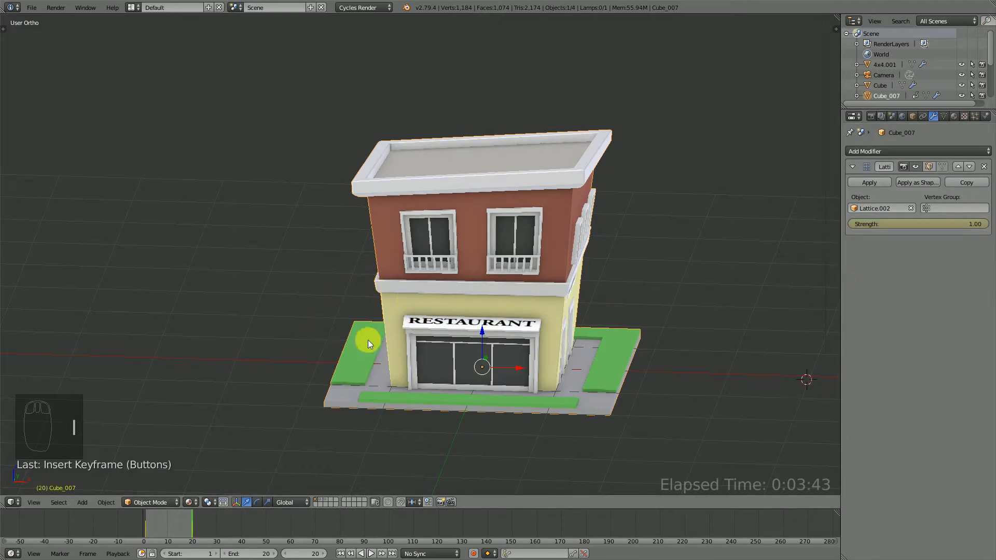
Step: Play the deformation animation, view the building from another angle, and stop playback
key(alt+a)
middle_drag(521, 349, 490, 328)
key(Escape)
scroll(524, 324, down, 1)
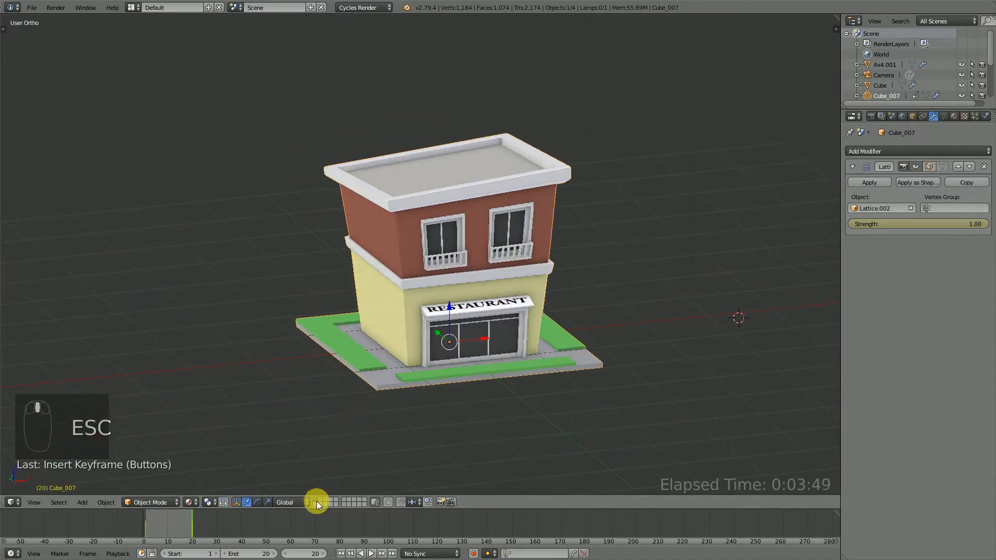
Step: Show the layer with the columned temple and set the temple's Lattice modifier Strength to 1.00
middle_drag(471, 295, 394, 463)
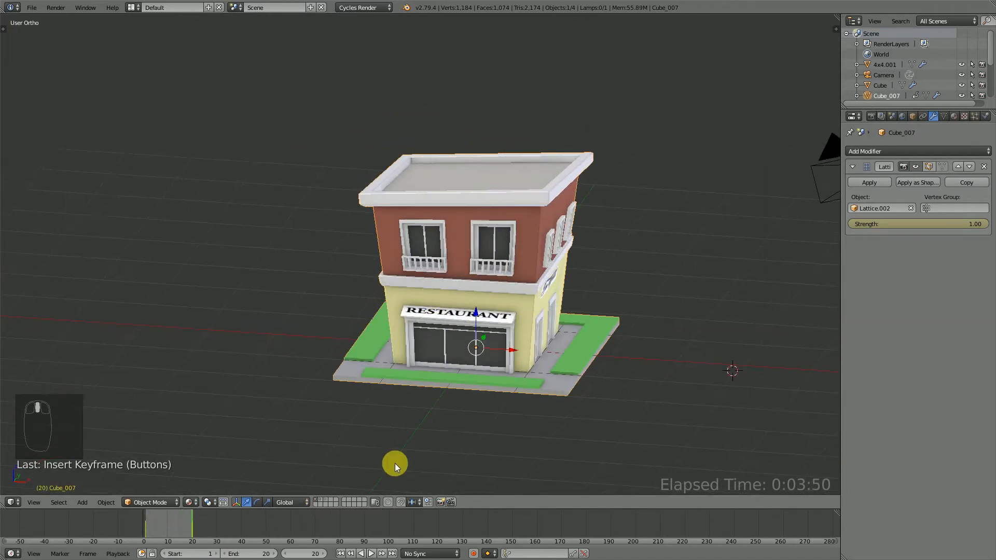
click(319, 499)
middle_drag(460, 344, 415, 327)
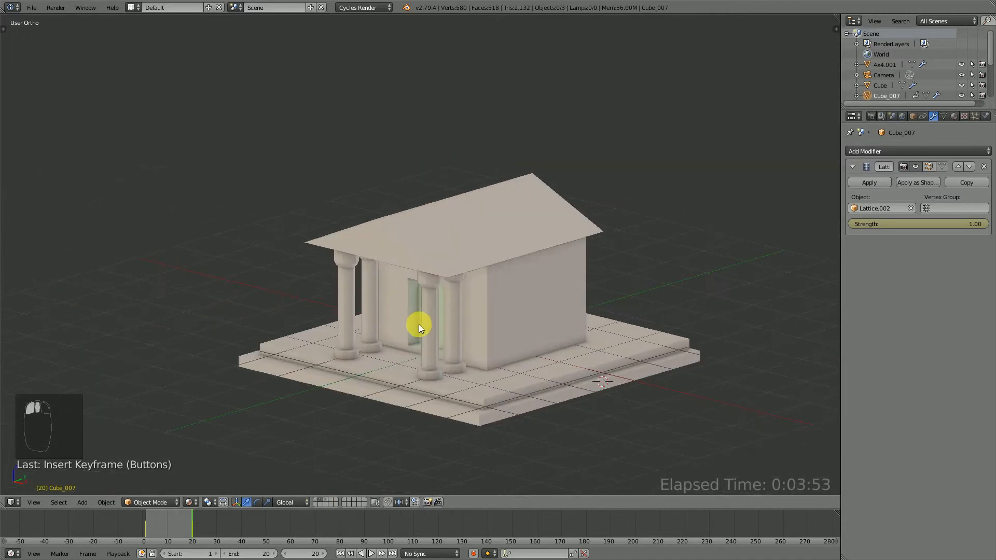
right_click(480, 260)
middle_drag(355, 332, 327, 337)
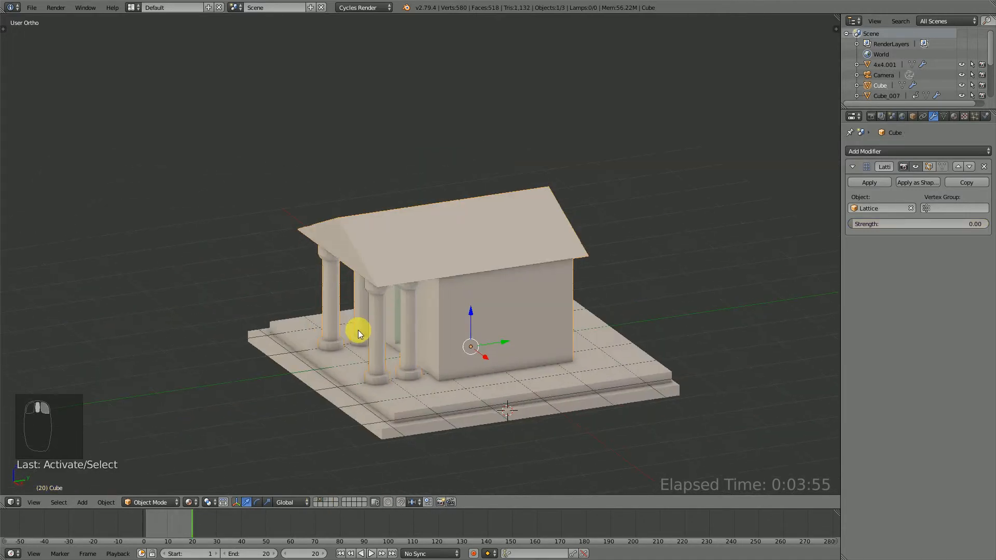
drag(884, 225, 989, 226)
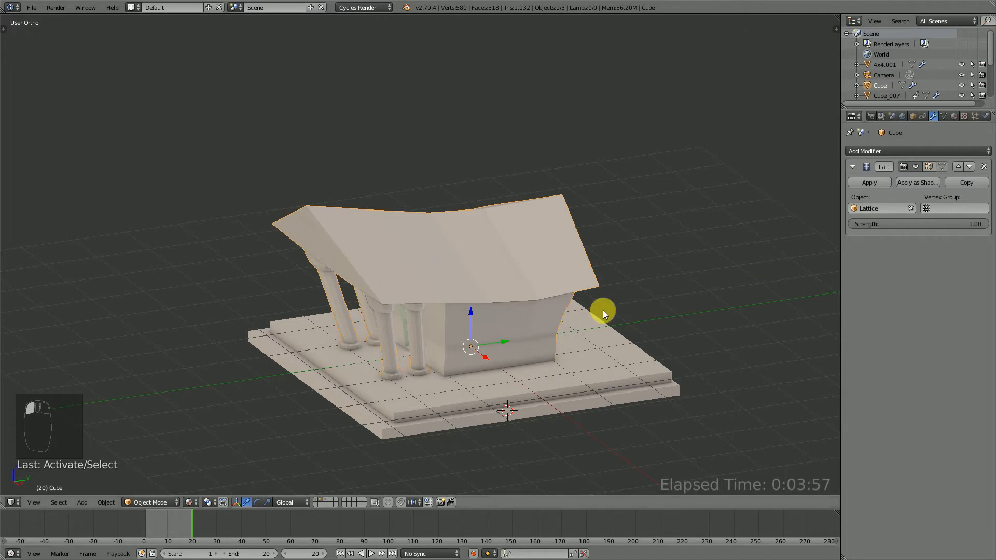
middle_drag(604, 311, 568, 312)
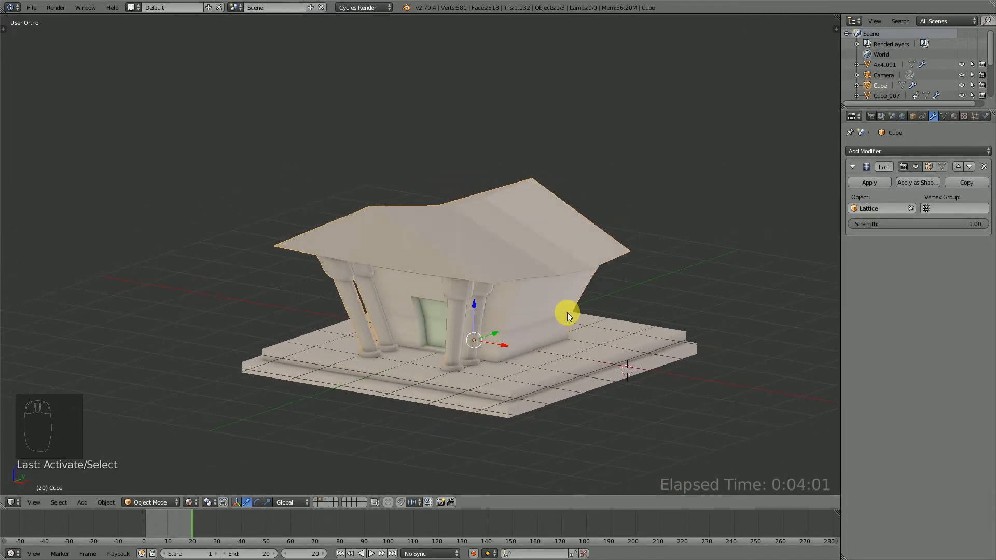
Step: Show the layer with the off-road wheel instead and view the wheel from an angle and straight from the front
click(326, 500)
middle_drag(418, 318, 481, 310)
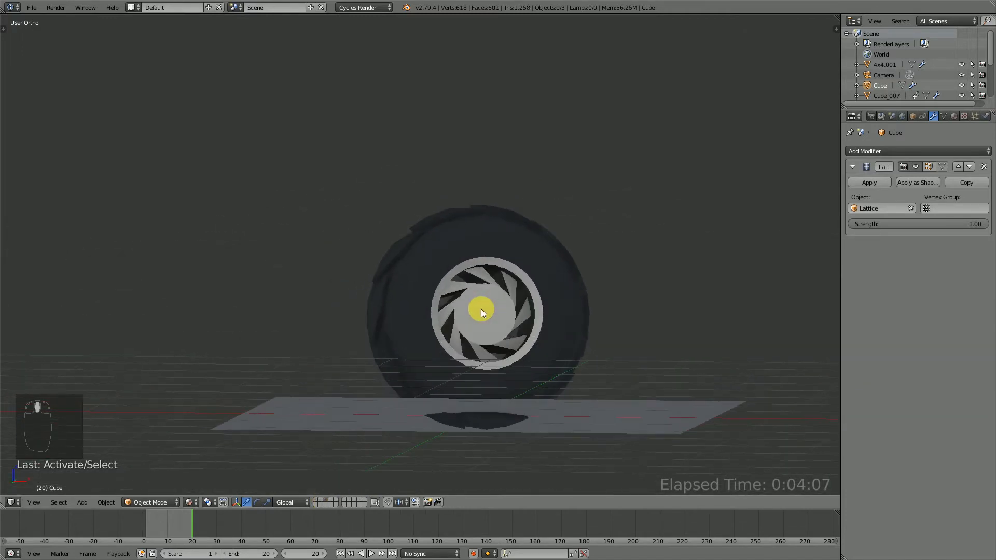
key(KP_1)
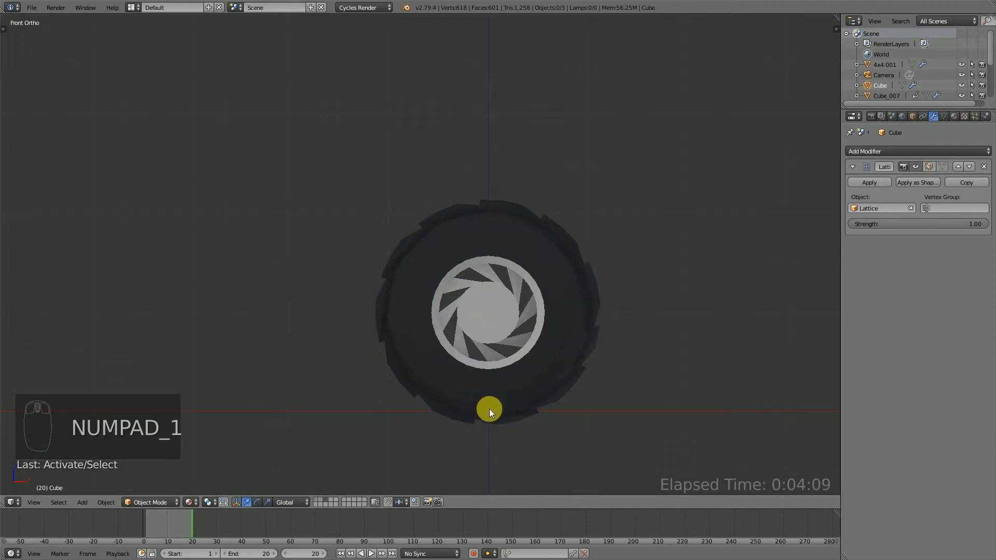
middle_drag(484, 405, 463, 404)
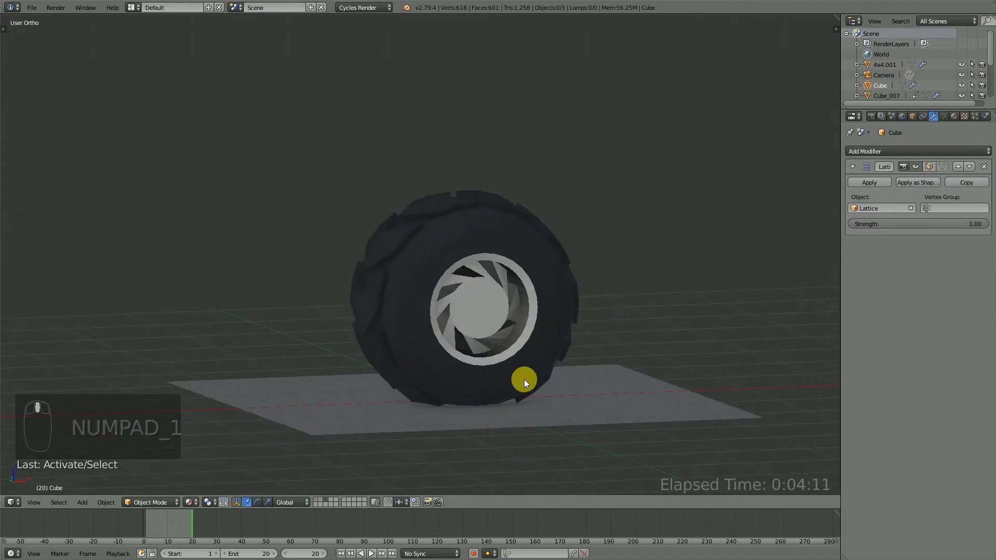
key(KP_1)
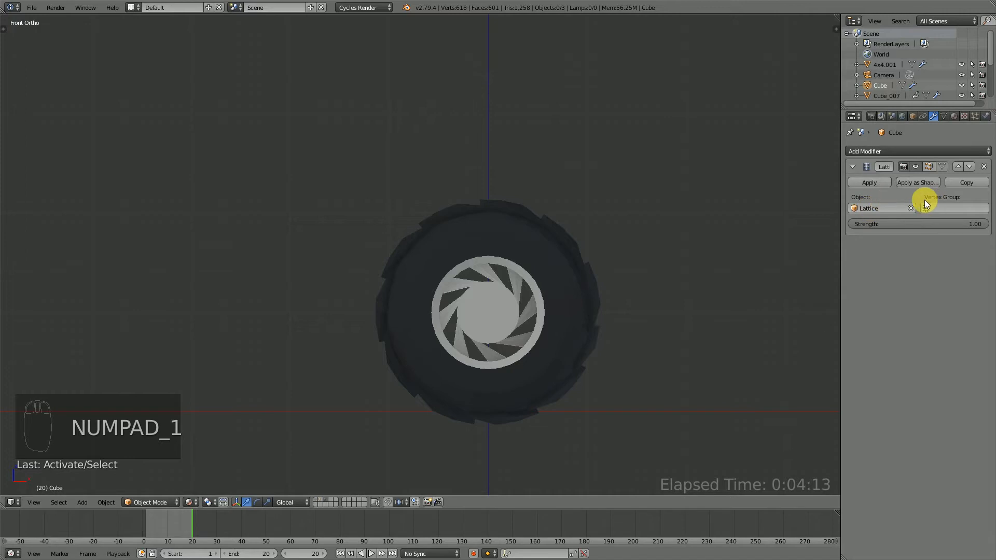
Step: Select the wheel and, in front view, set its Lattice modifier Strength to 1.00
drag(949, 225, 973, 224)
click(523, 284)
middle_drag(540, 281, 547, 297)
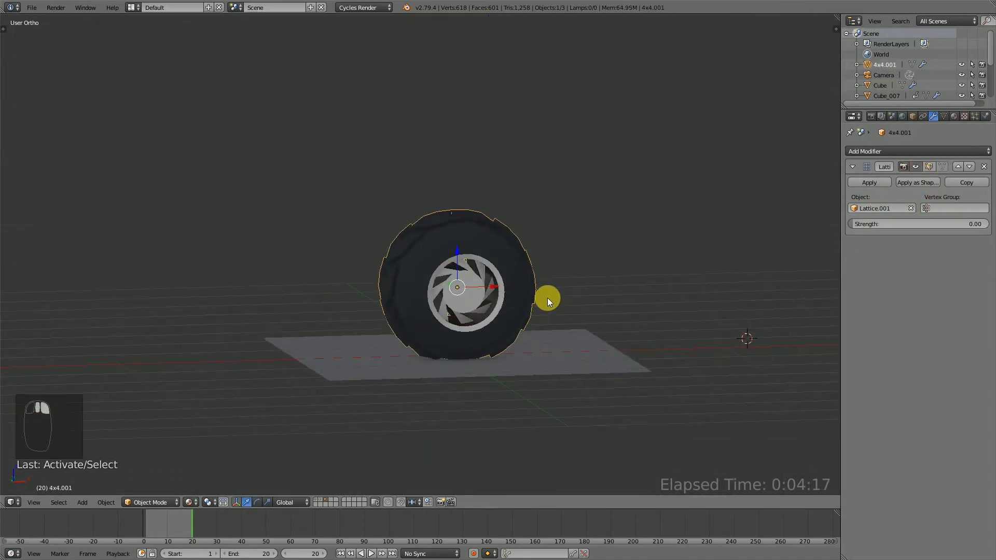
key(KP_1)
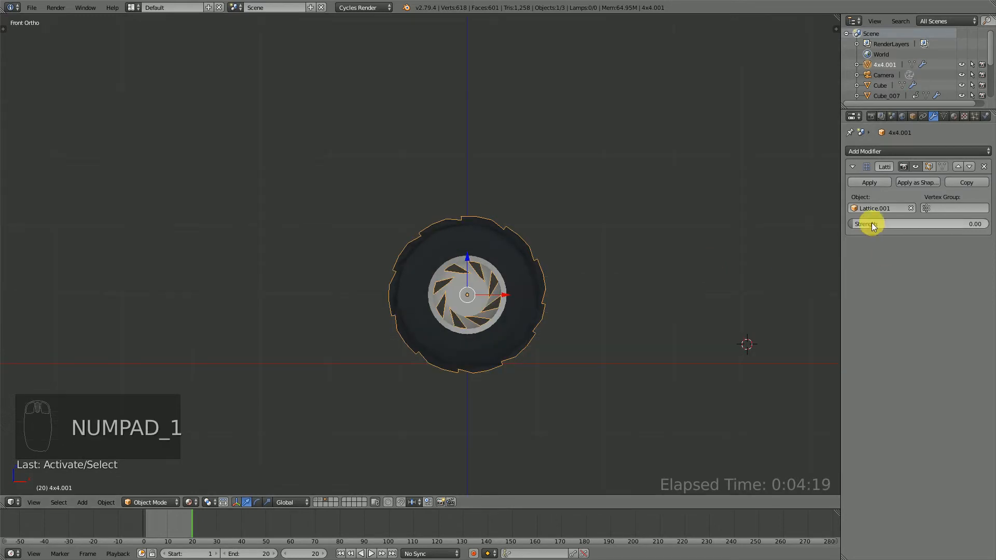
drag(873, 224, 989, 224)
Step: Examine the deformed wheel's tread, rim and ground contact up close from several angles
middle_drag(487, 361, 601, 360)
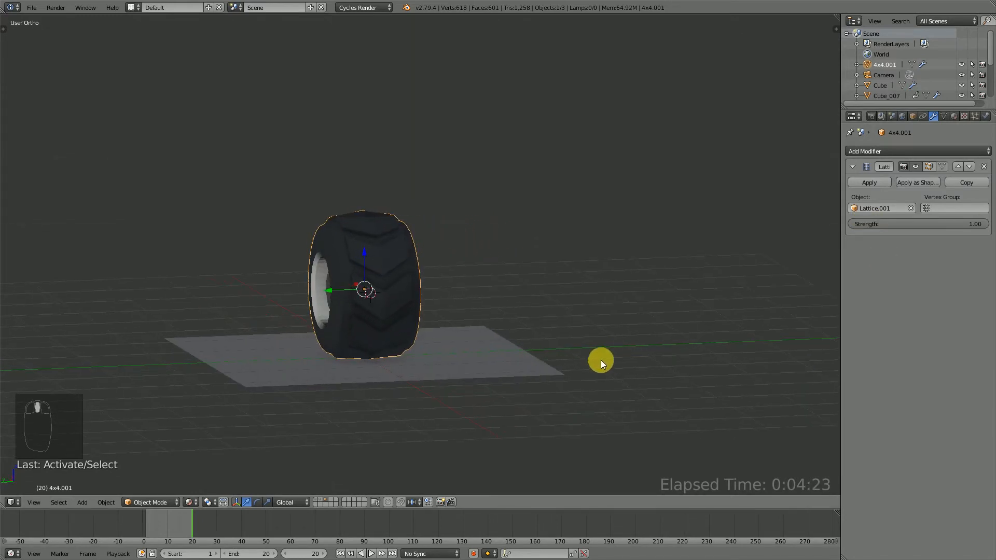
scroll(375, 325, up, 4)
middle_drag(322, 436, 442, 420)
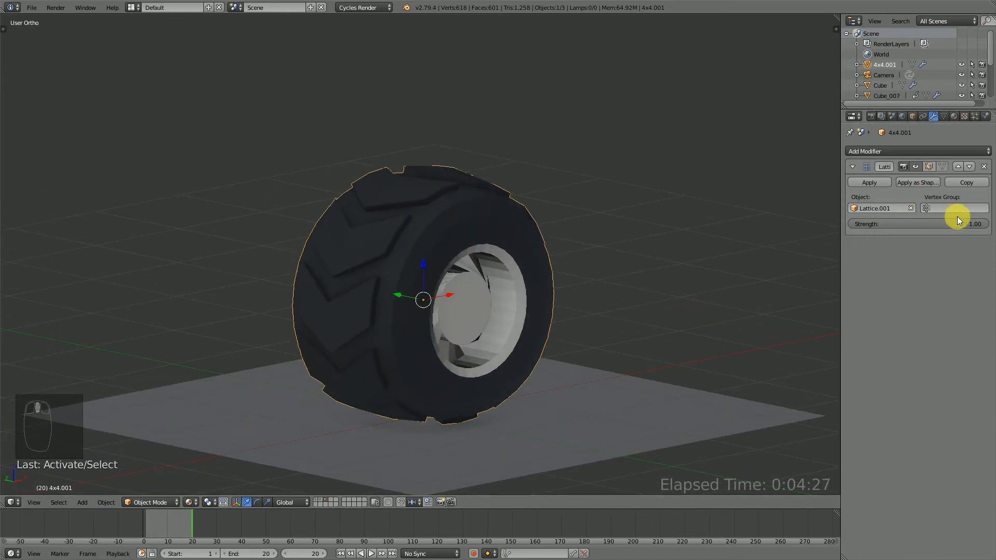
middle_drag(326, 269, 433, 232)
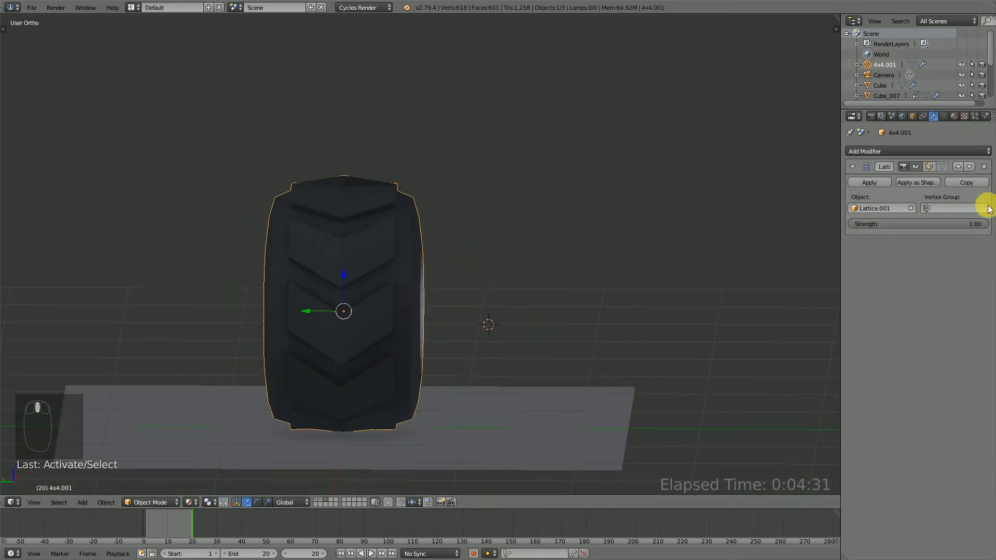
Step: Vary the wheel's Lattice Strength, ending at 1.00, and take the window out of full screen
drag(947, 224, 988, 223)
scroll(534, 318, down, 2)
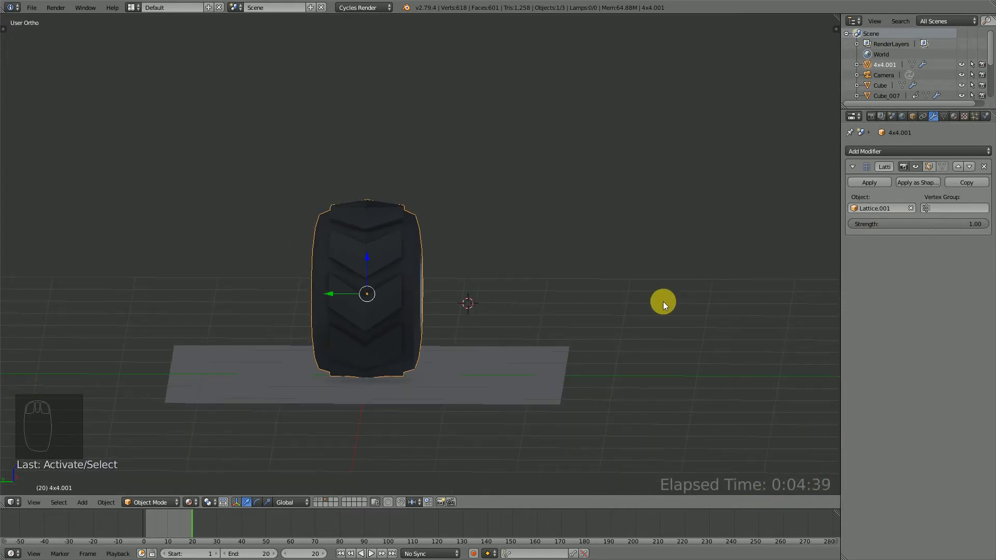
key(alt+F11)
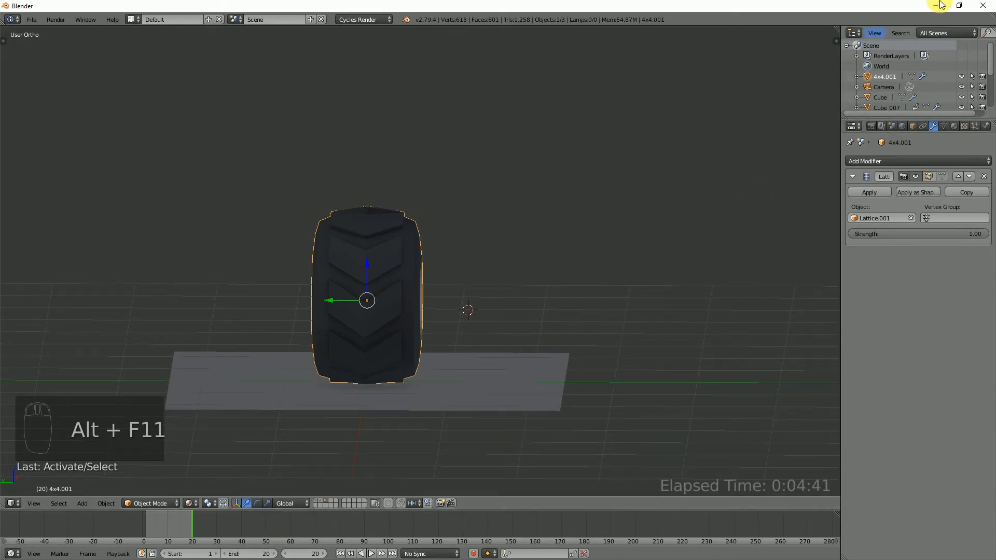